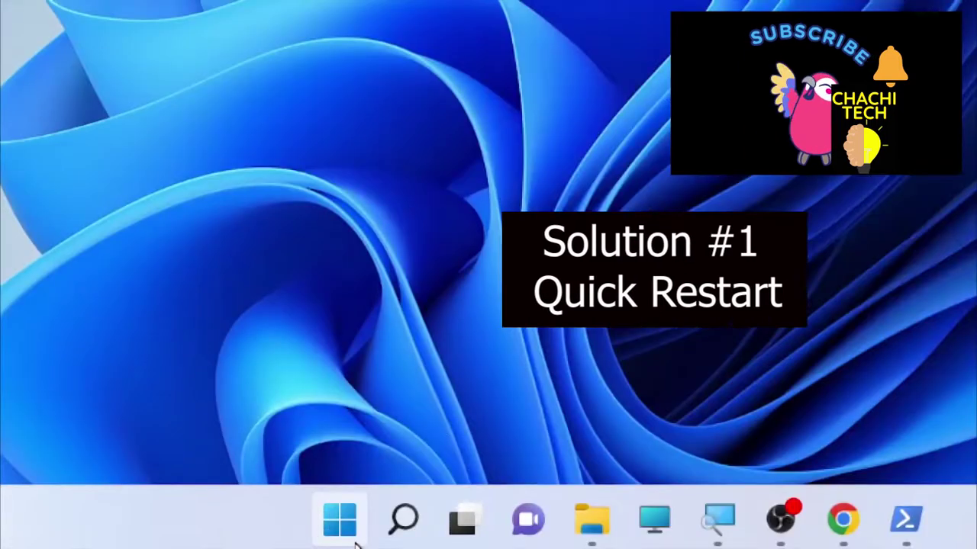
Show the system's shut-down options, including Restart, and dismiss them without choosing one
{"action": "right_click", "coordinate": [347, 526]}
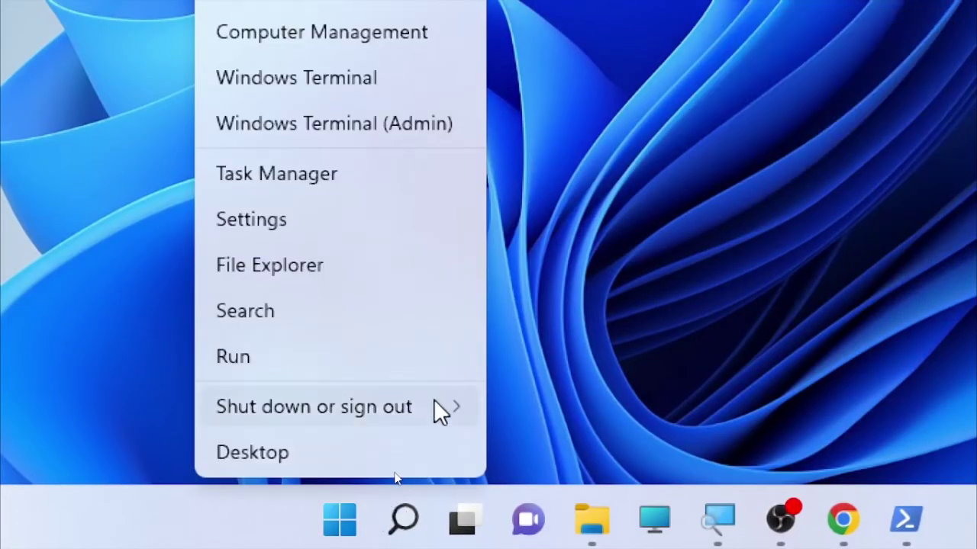
{"action": "mouse_move", "coordinate": [434, 404]}
{"action": "left_click", "coordinate": [601, 457]}
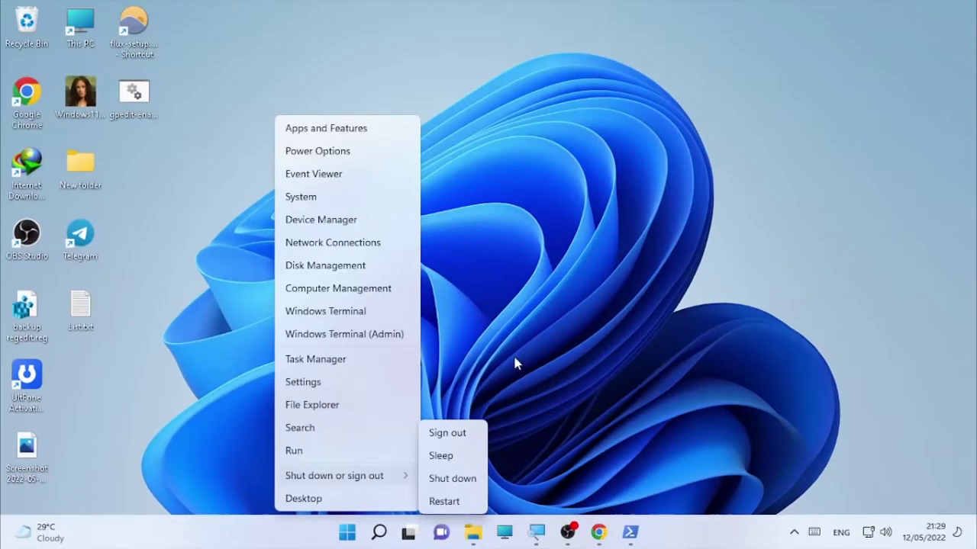
{"action": "left_click", "coordinate": [675, 183]}
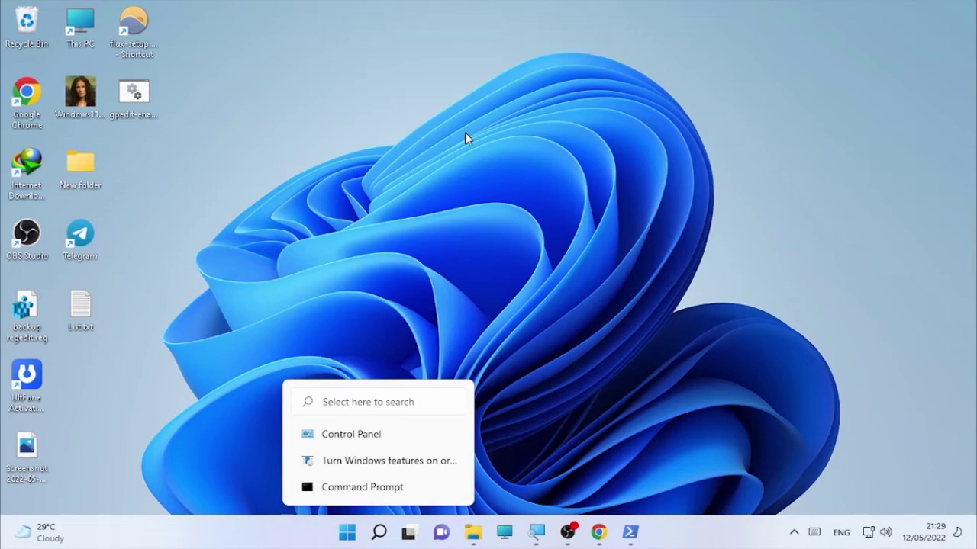
Open Task Manager
{"action": "left_click", "coordinate": [357, 524]}
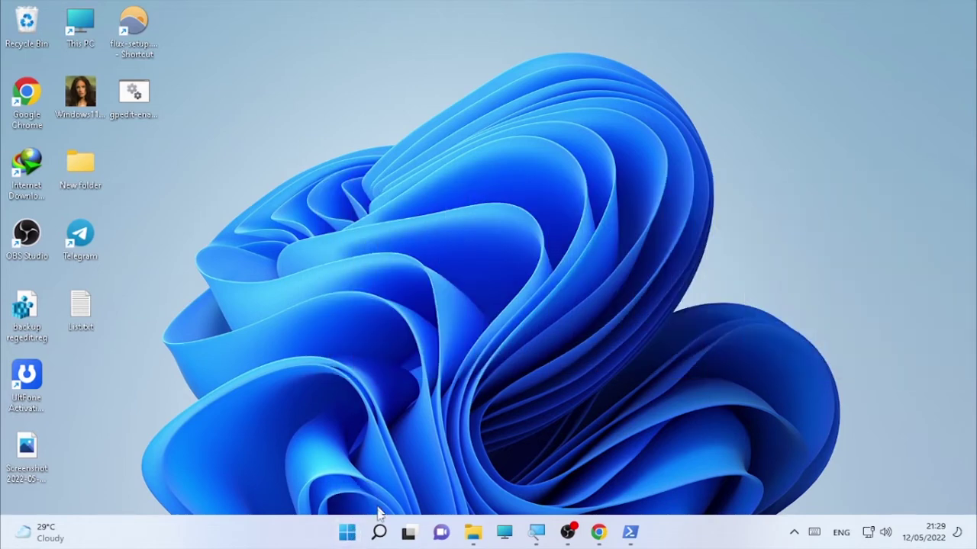
{"action": "mouse_move", "coordinate": [378, 543]}
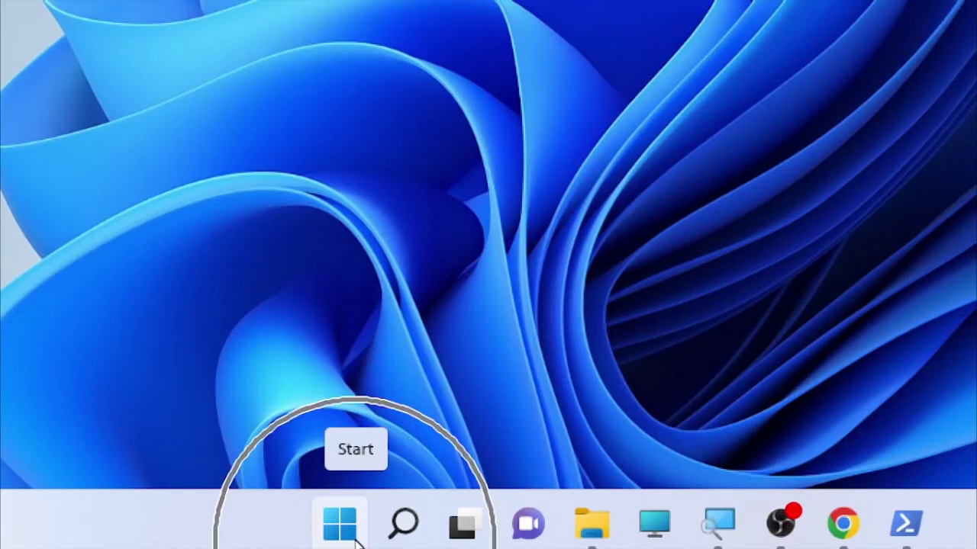
{"action": "right_click", "coordinate": [340, 523]}
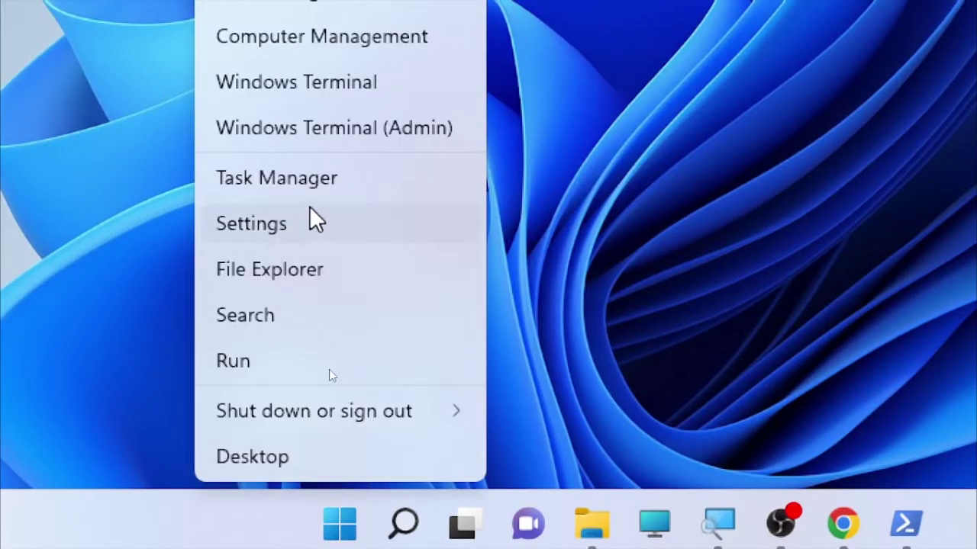
{"action": "left_click", "coordinate": [295, 181]}
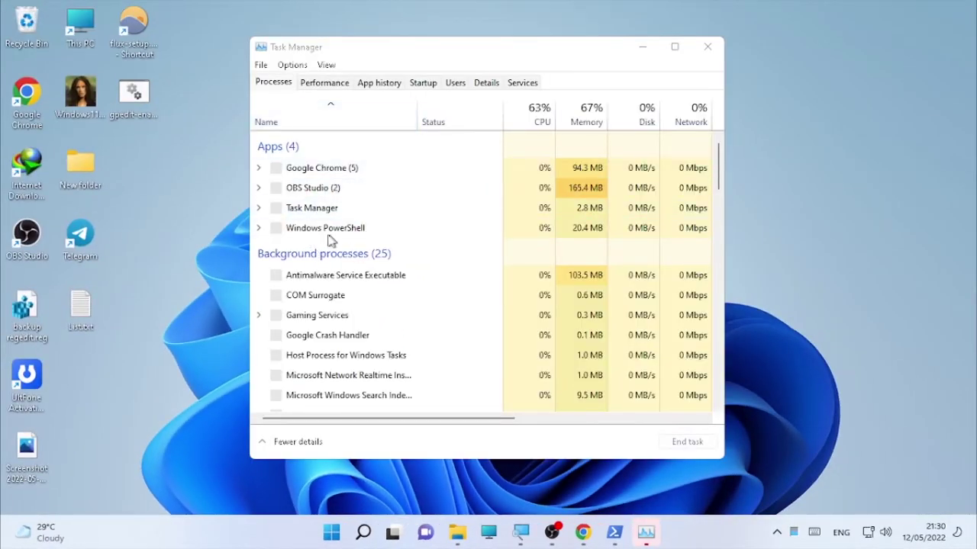
End the Windows PowerShell task under the running apps and close Task Manager
{"action": "left_click", "coordinate": [615, 534]}
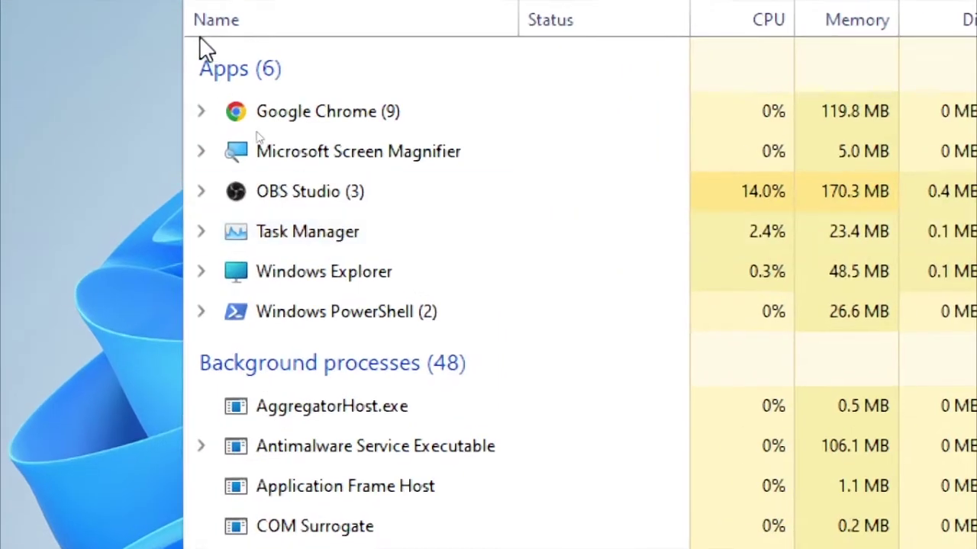
{"action": "left_click", "coordinate": [400, 319]}
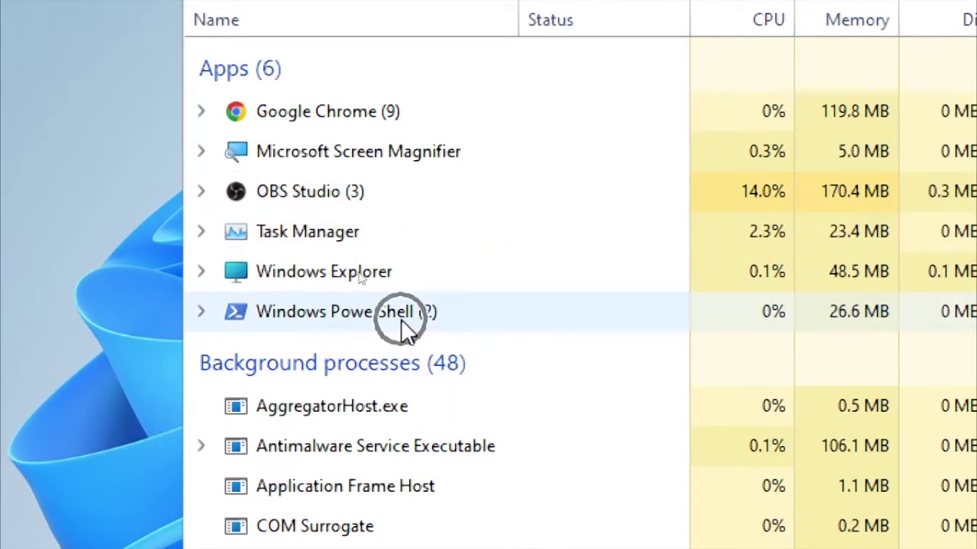
{"action": "right_click", "coordinate": [400, 319]}
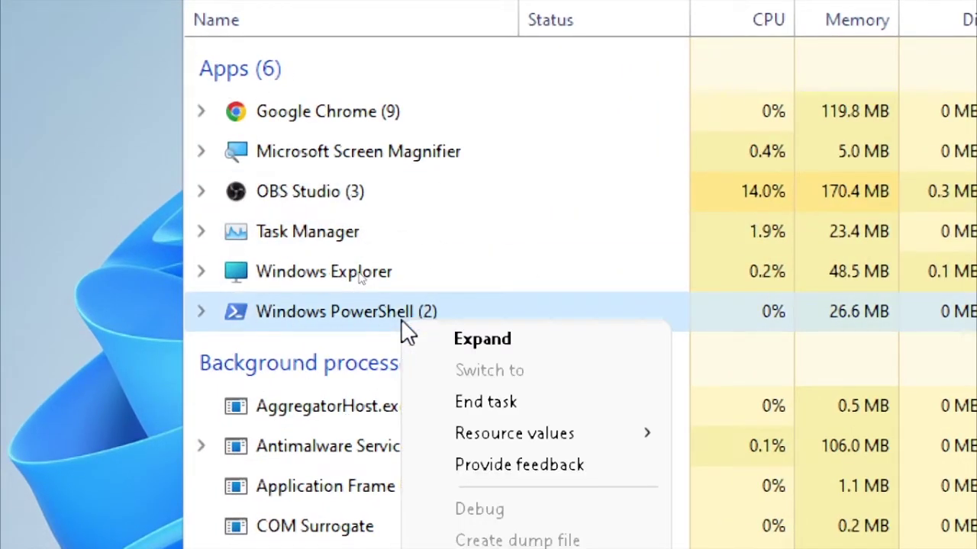
{"action": "left_click", "coordinate": [574, 424]}
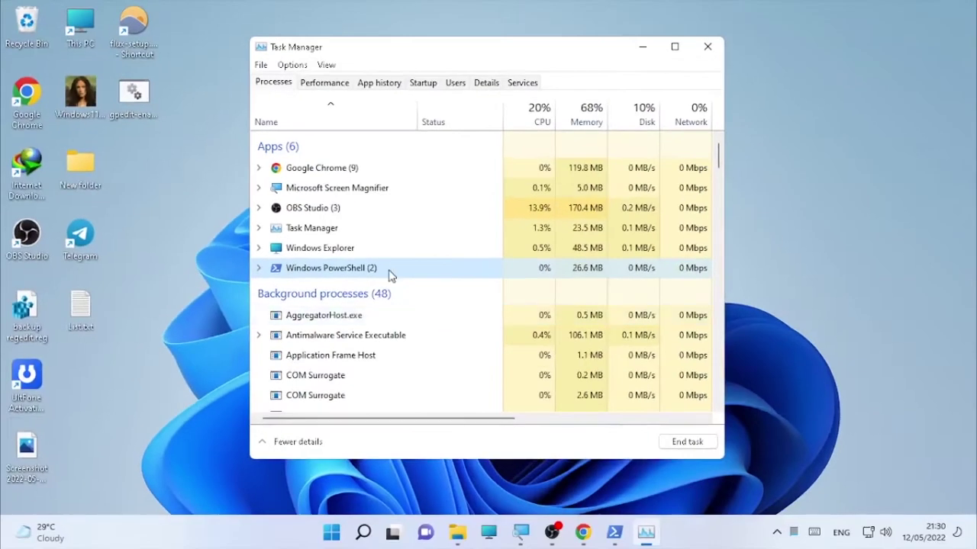
{"action": "right_click", "coordinate": [391, 275]}
{"action": "left_click", "coordinate": [420, 315]}
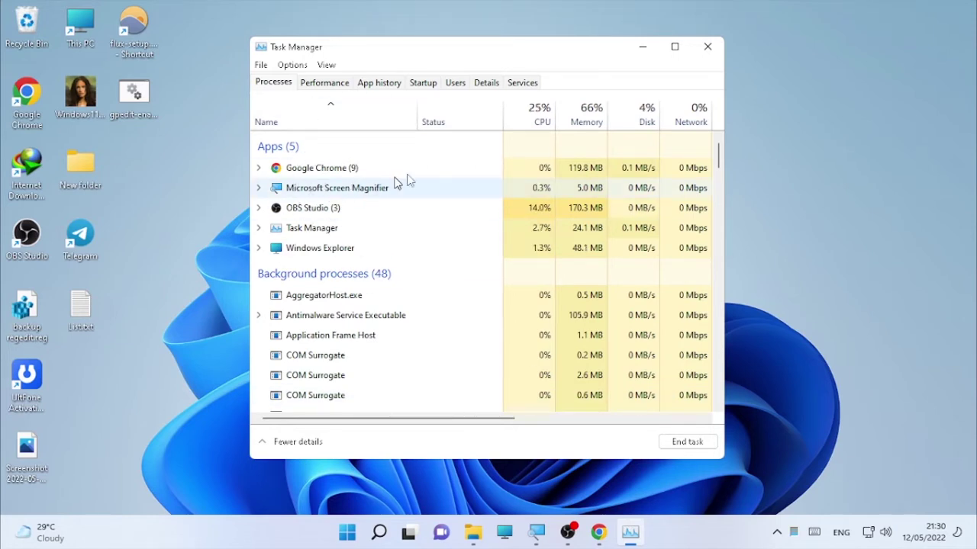
{"action": "left_click", "coordinate": [702, 51]}
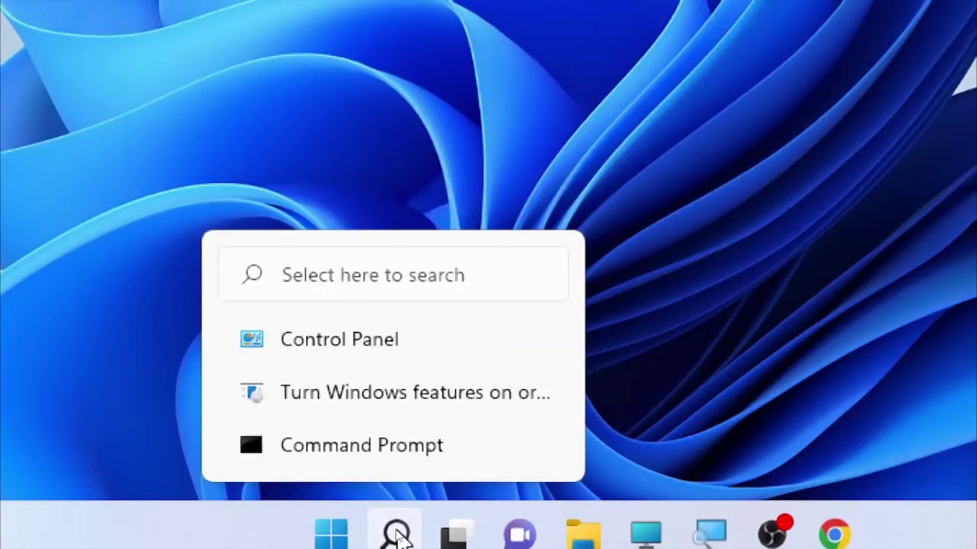
Search Windows for "control panel" and open the Control Panel app
{"action": "left_click", "coordinate": [395, 533]}
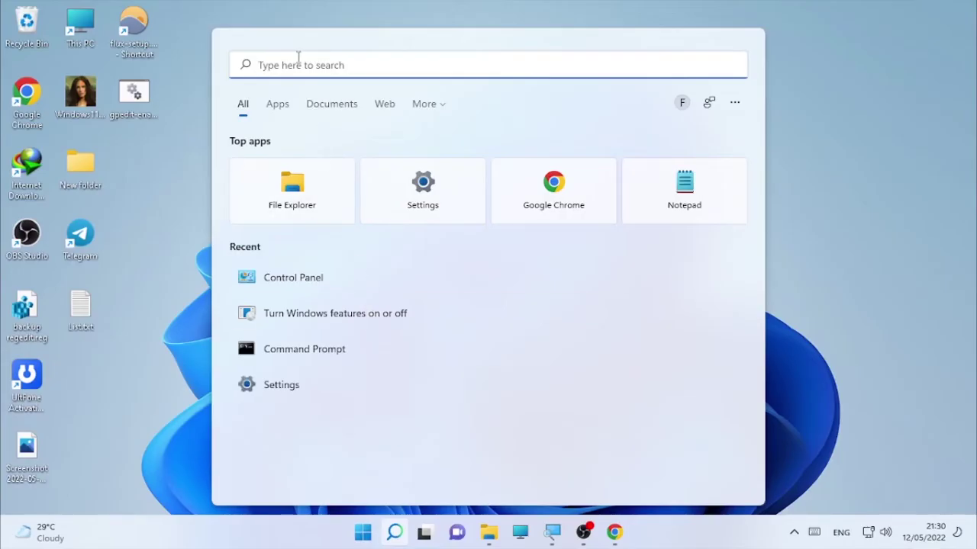
{"action": "left_click", "coordinate": [298, 61]}
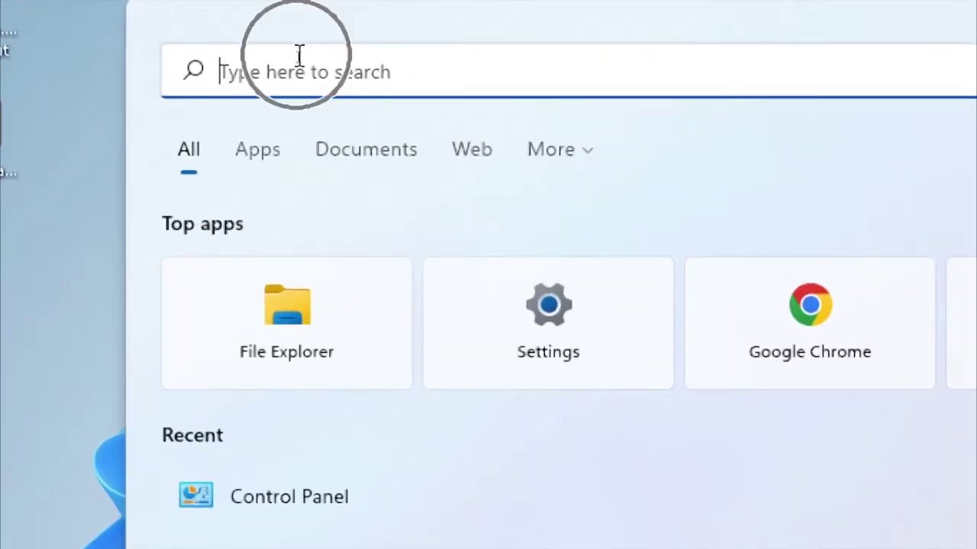
{"action": "type", "text": "control pan"}
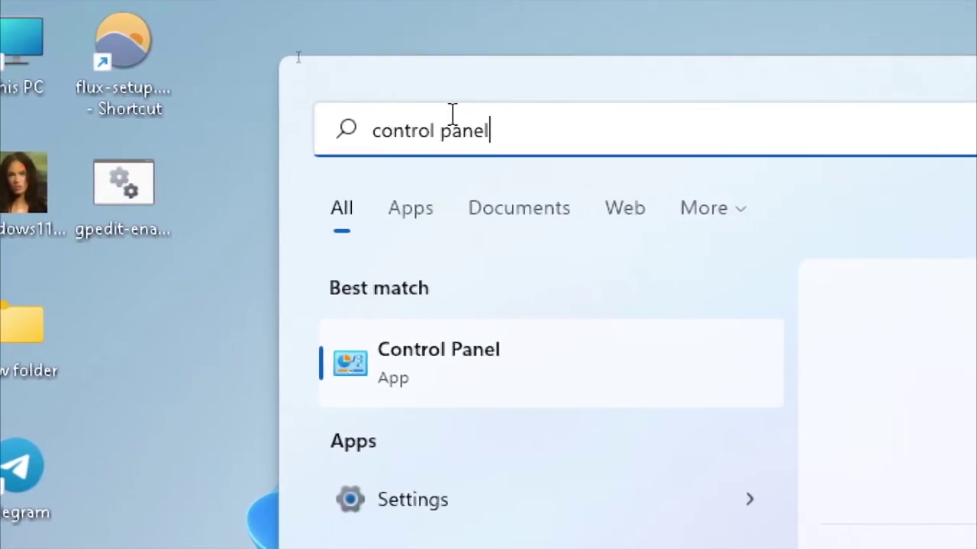
{"action": "type", "text": "el"}
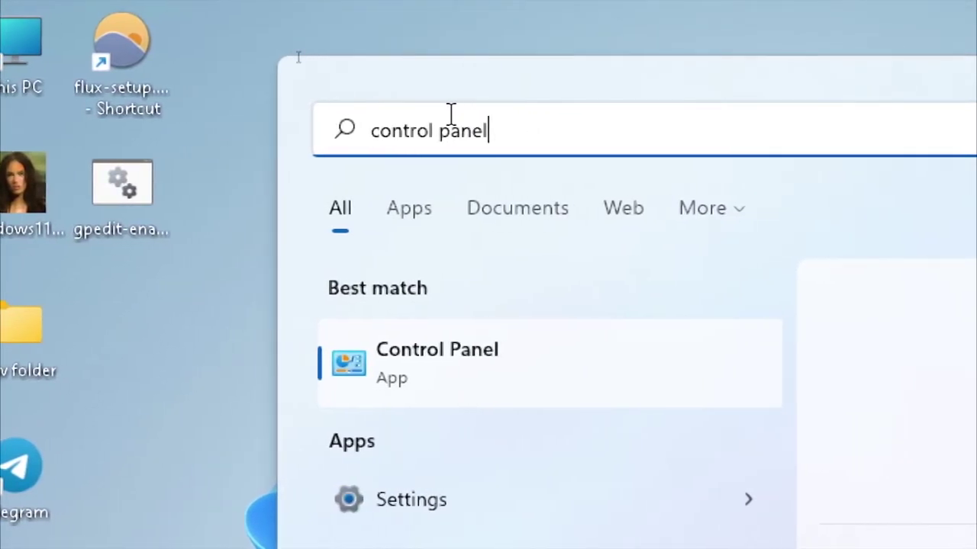
{"action": "left_click", "coordinate": [475, 382]}
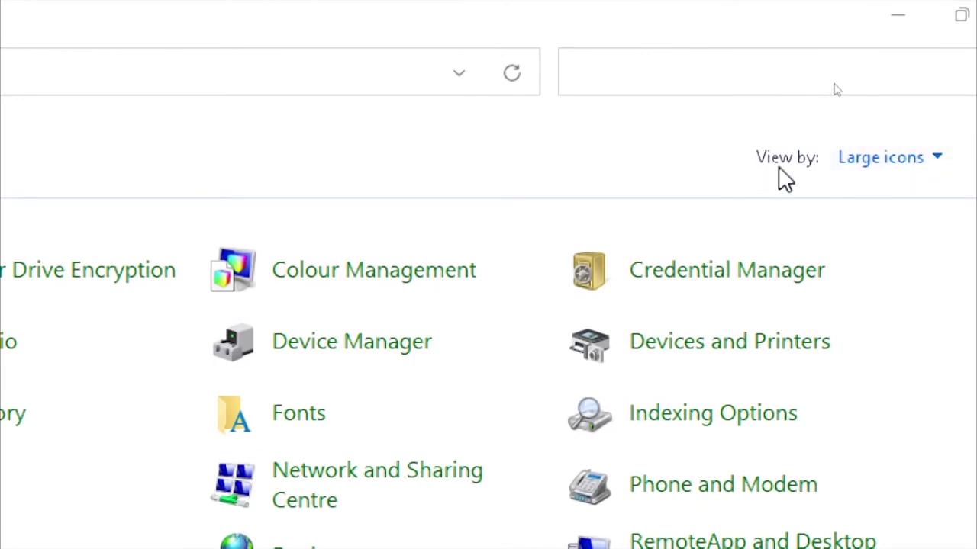
Set the Control Panel view to Large icons and open Programs and Features
{"action": "left_click", "coordinate": [944, 159]}
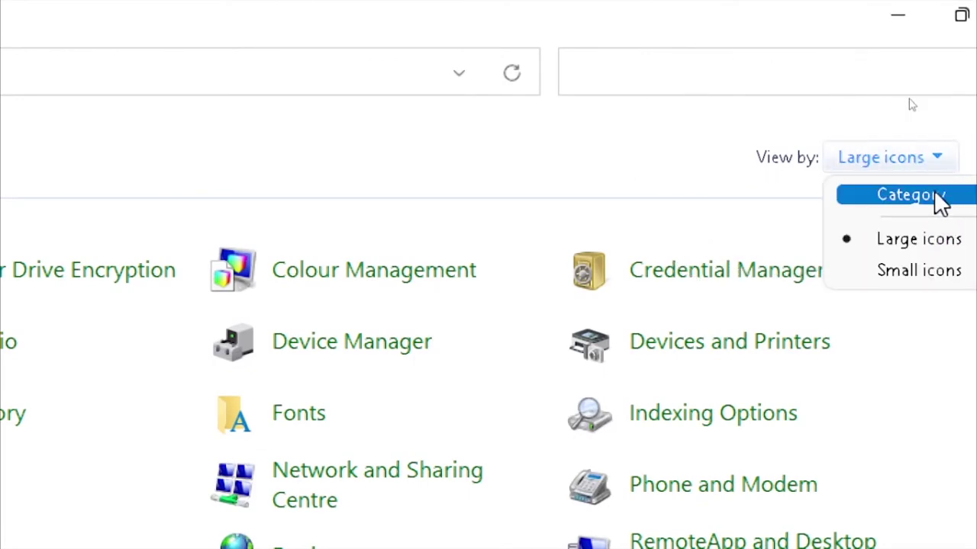
{"action": "left_click", "coordinate": [916, 241]}
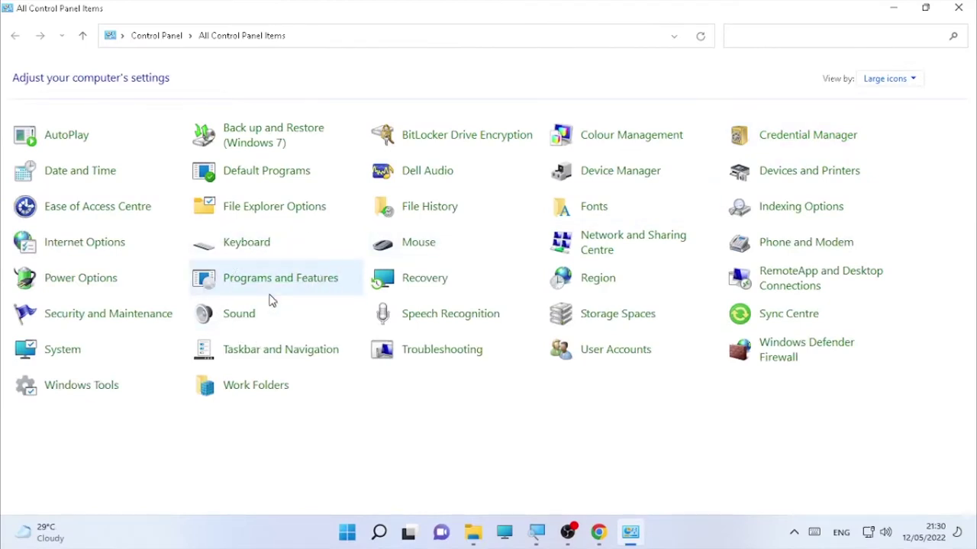
{"action": "left_click", "coordinate": [269, 296]}
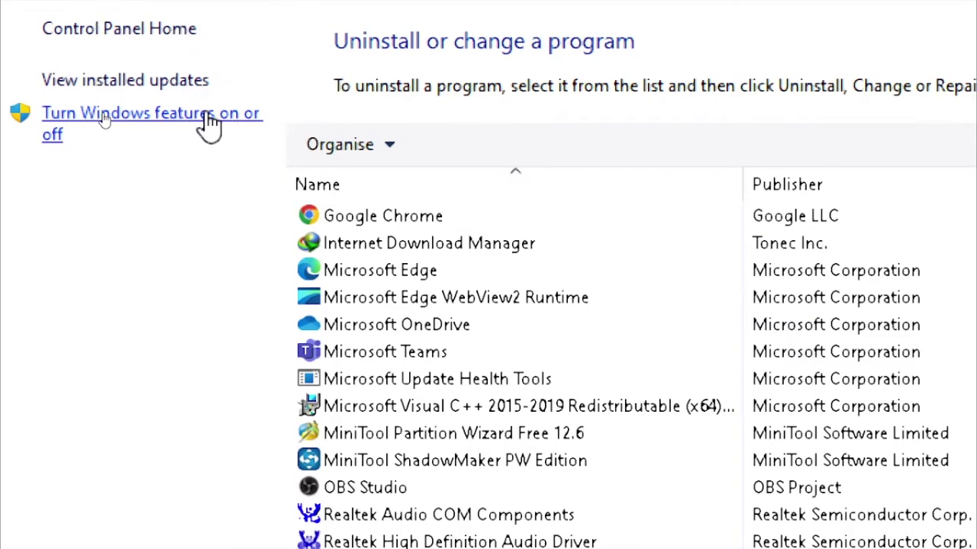
Turn off Windows PowerShell 2.0, including its engine, in Windows Features and close Programs and Features
{"action": "left_click", "coordinate": [211, 125]}
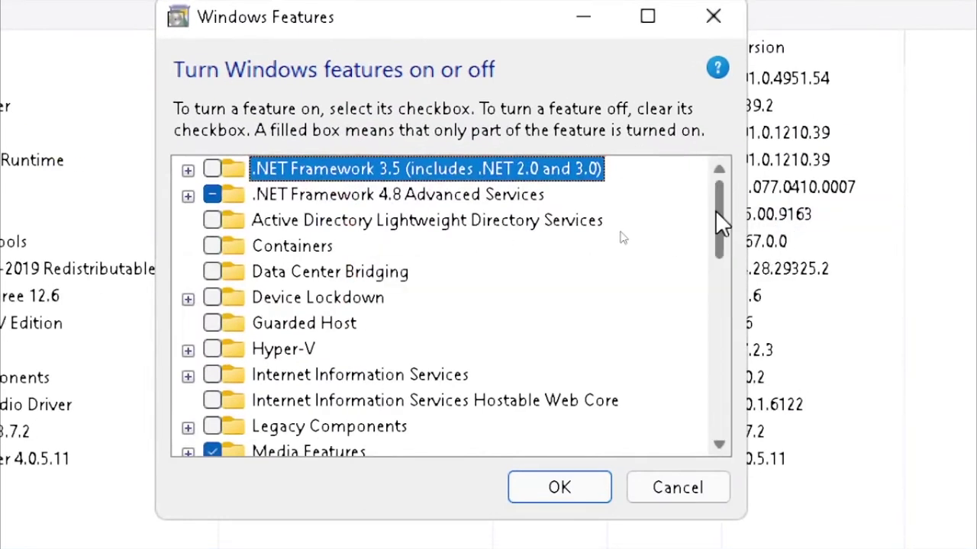
{"action": "left_click_drag", "start_coordinate": [622, 232], "coordinate": [625, 270]}
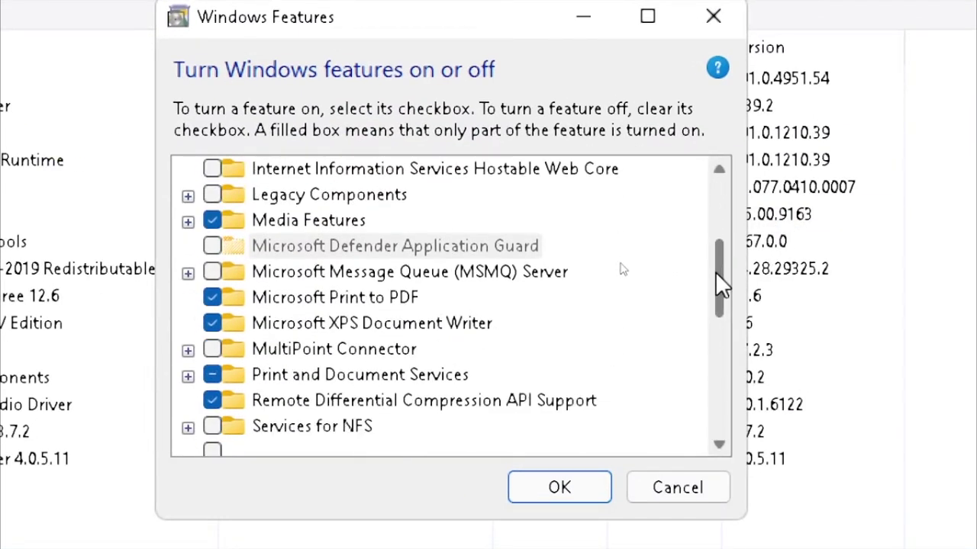
{"action": "left_click_drag", "start_coordinate": [715, 272], "coordinate": [721, 404]}
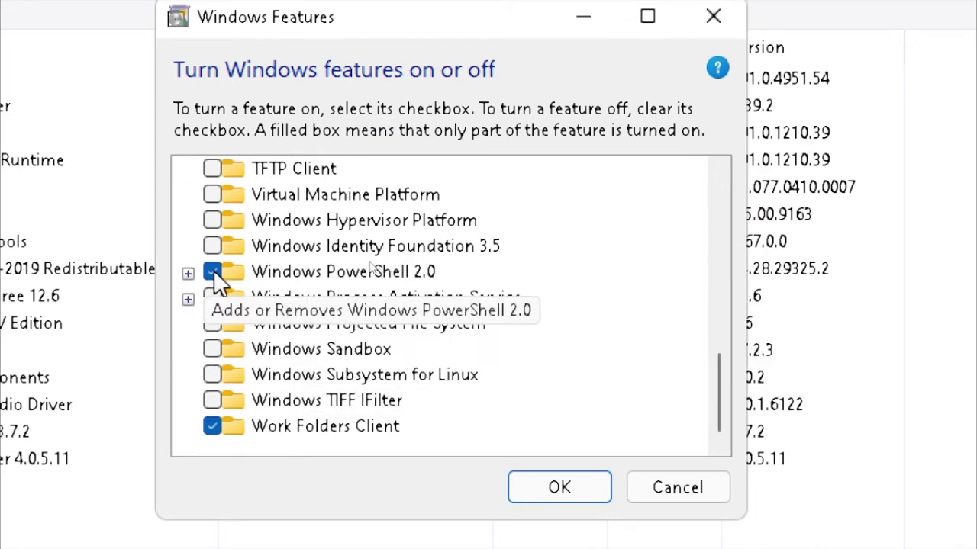
{"action": "left_click", "coordinate": [188, 275]}
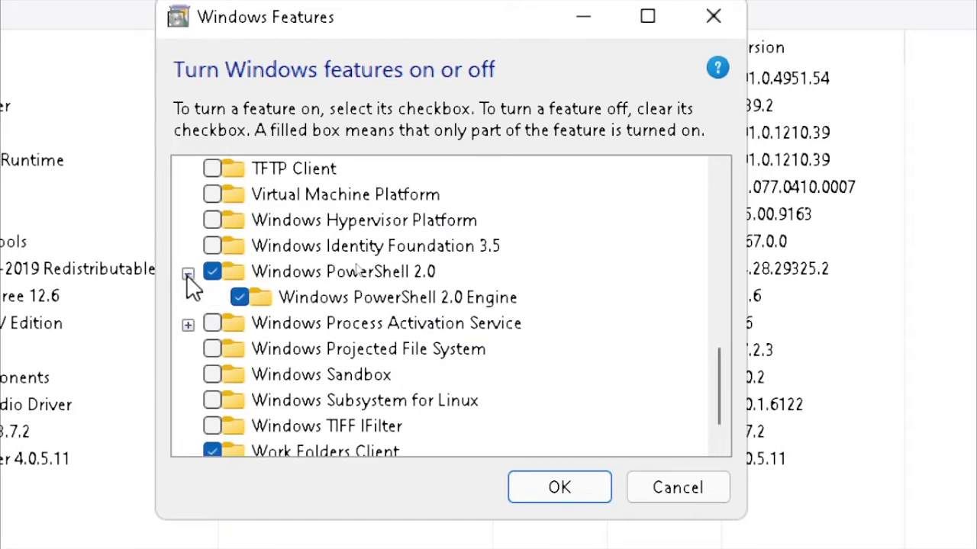
{"action": "left_click", "coordinate": [216, 274]}
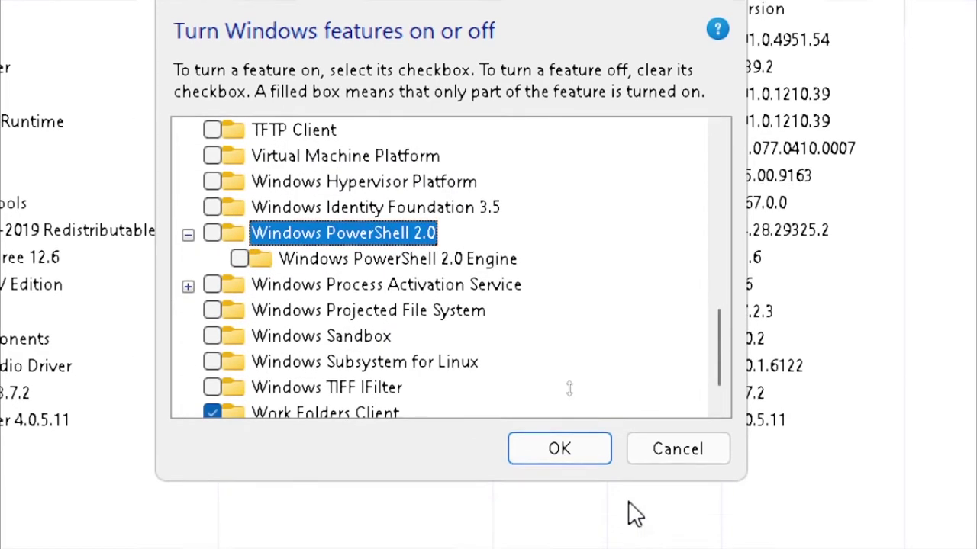
{"action": "left_click", "coordinate": [539, 453]}
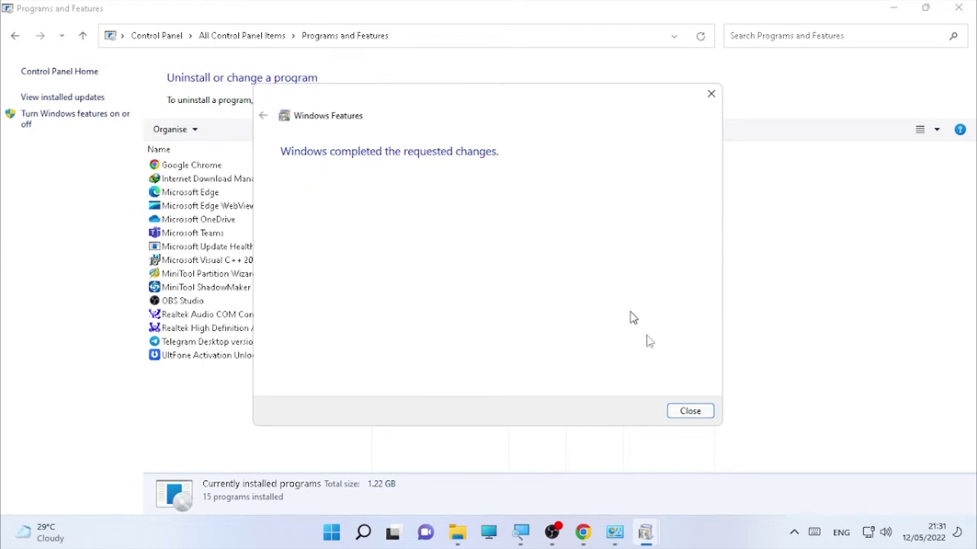
{"action": "left_click", "coordinate": [706, 412]}
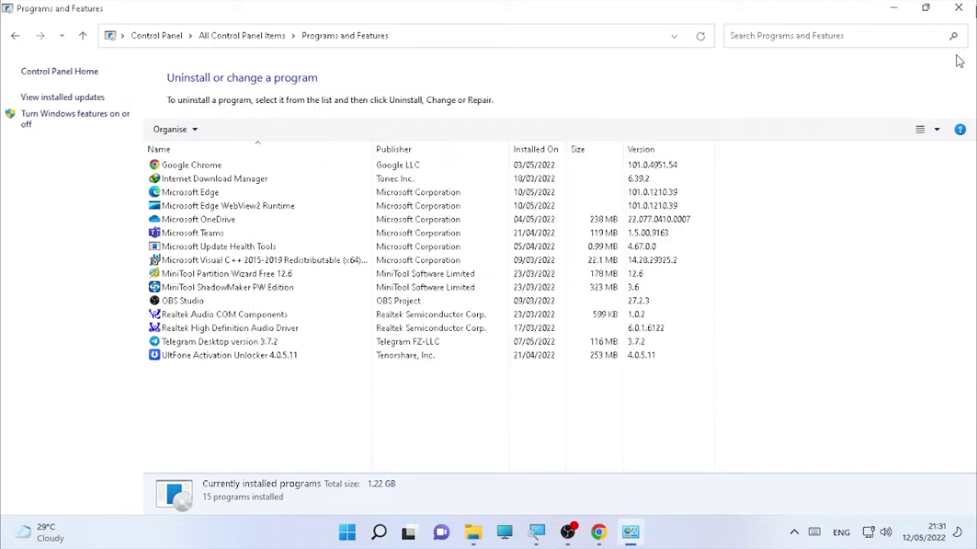
{"action": "key", "text": "alt+F4"}
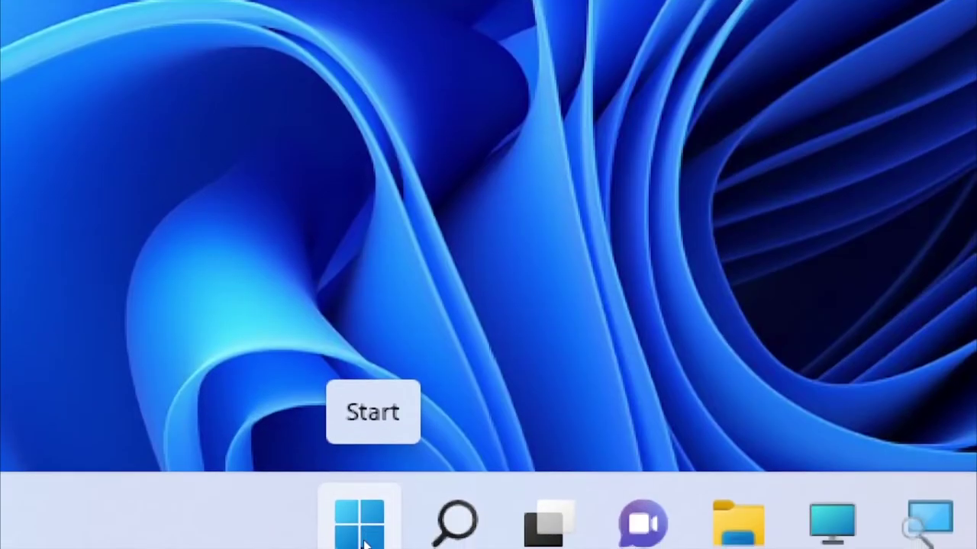
Restart the computer to complete the Windows feature change
{"action": "right_click", "coordinate": [365, 536]}
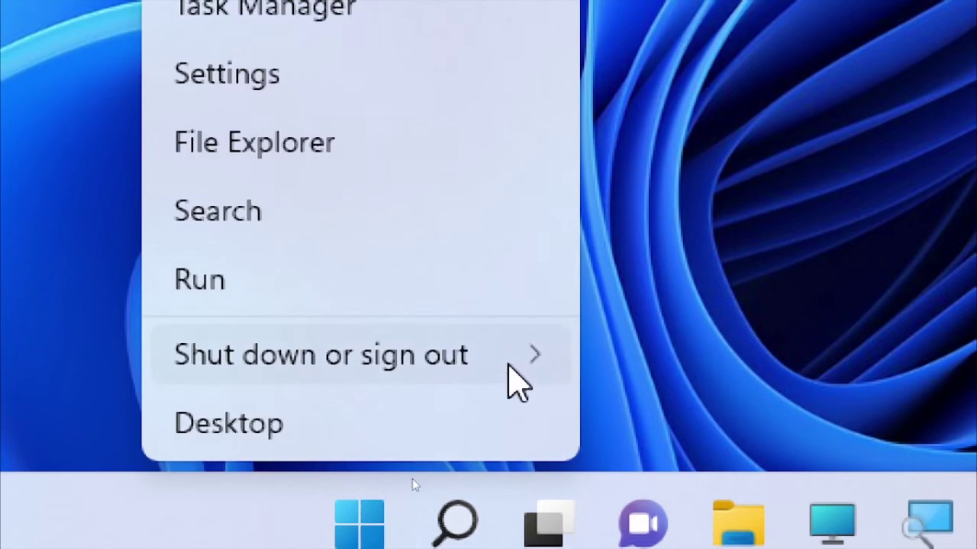
{"action": "mouse_move", "coordinate": [517, 377]}
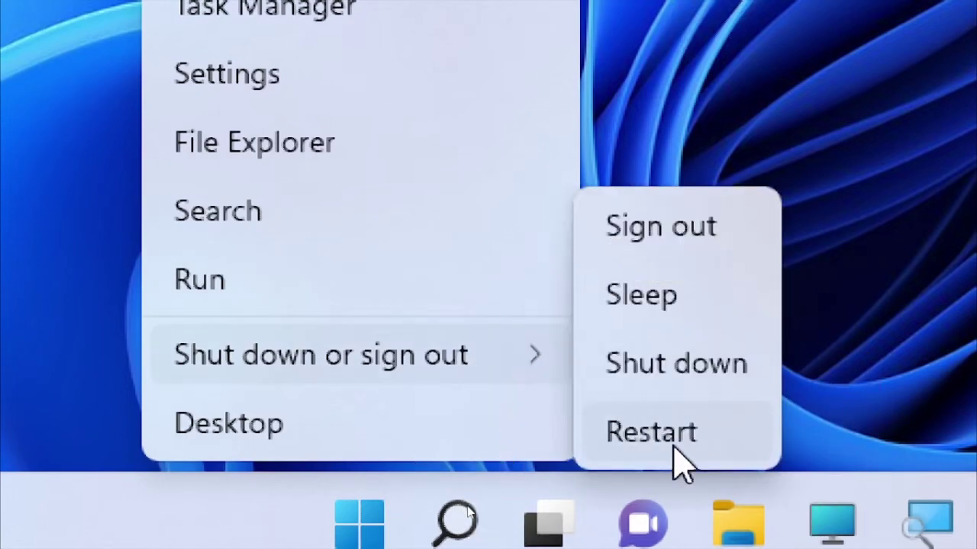
{"action": "left_click", "coordinate": [675, 450]}
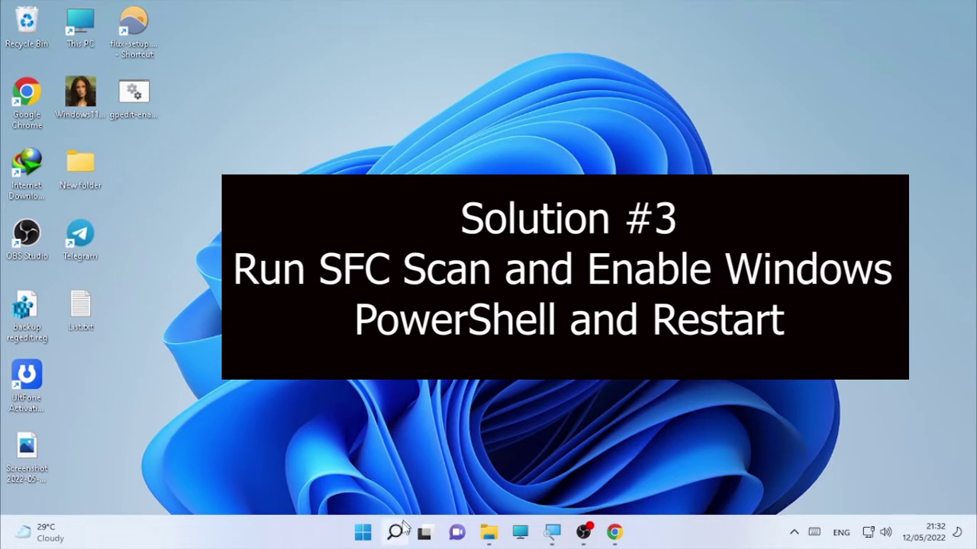
Search Windows for "cmd" and run Command Prompt as administrator
{"action": "mouse_move", "coordinate": [396, 531]}
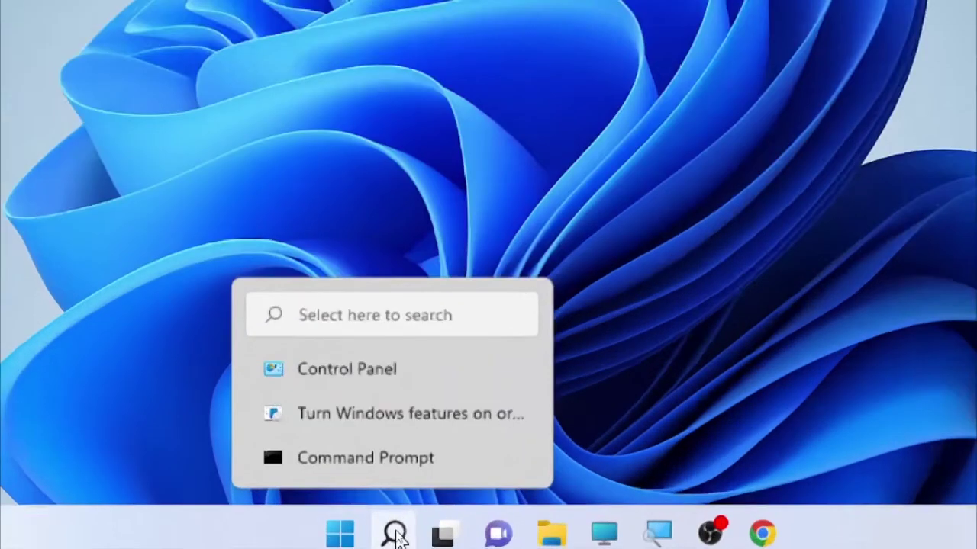
{"action": "left_click", "coordinate": [395, 533]}
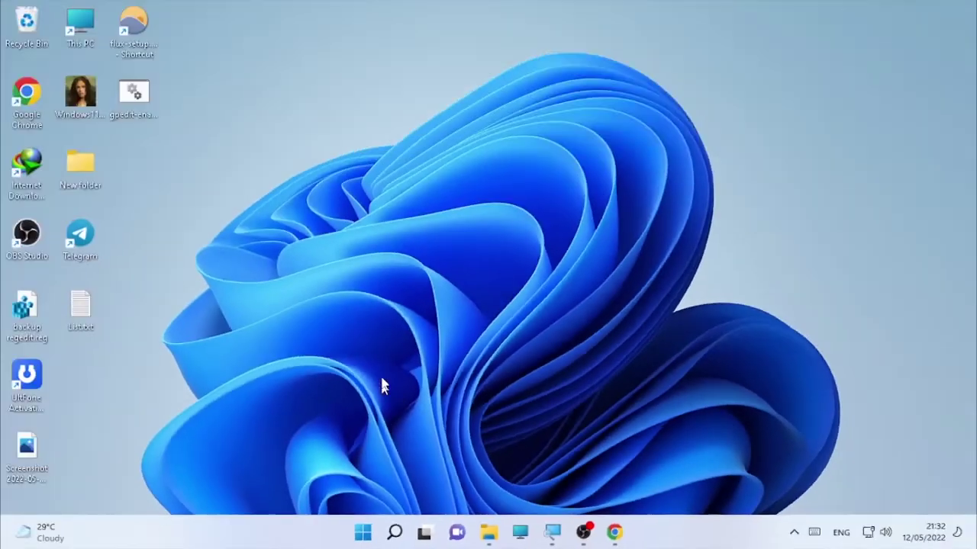
{"action": "left_click", "coordinate": [397, 532]}
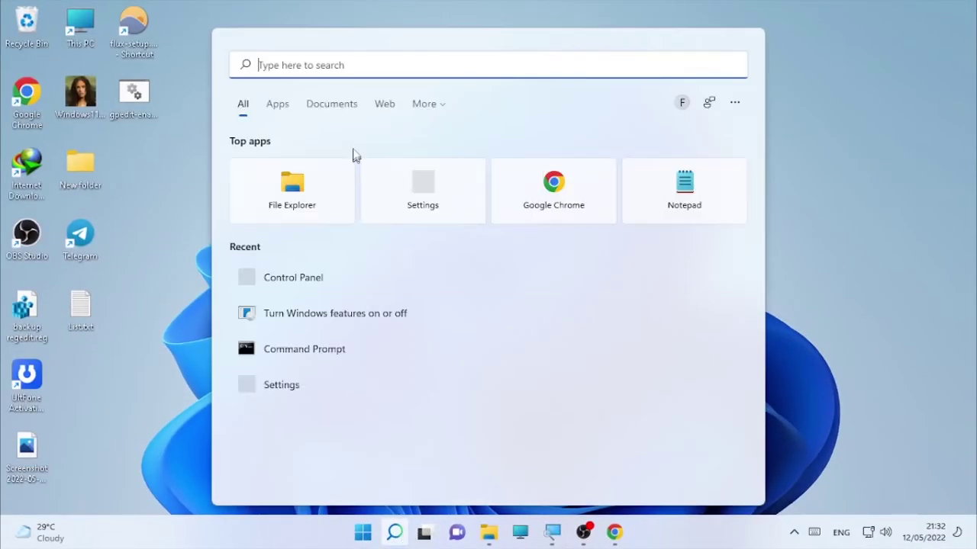
{"action": "left_click", "coordinate": [336, 75]}
{"action": "type", "text": "cm"}
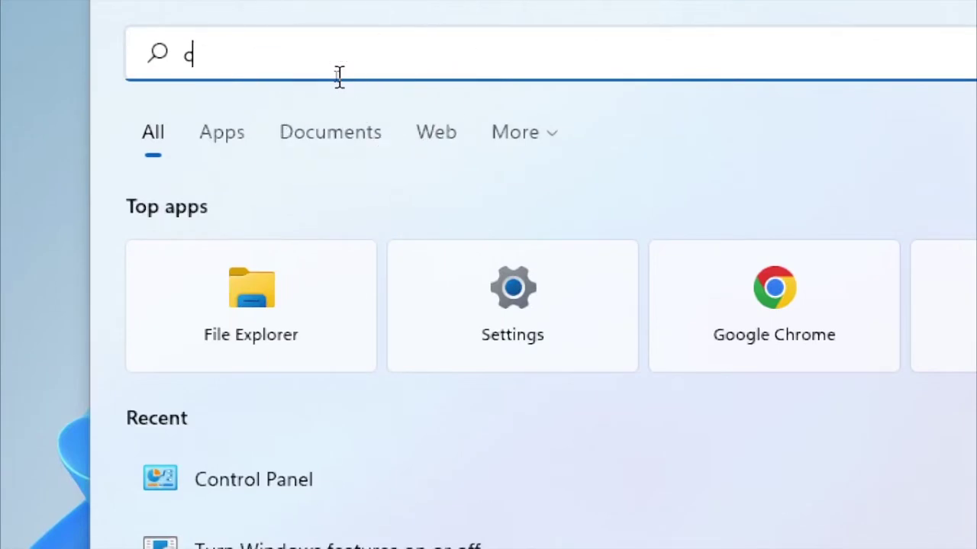
{"action": "type", "text": "d"}
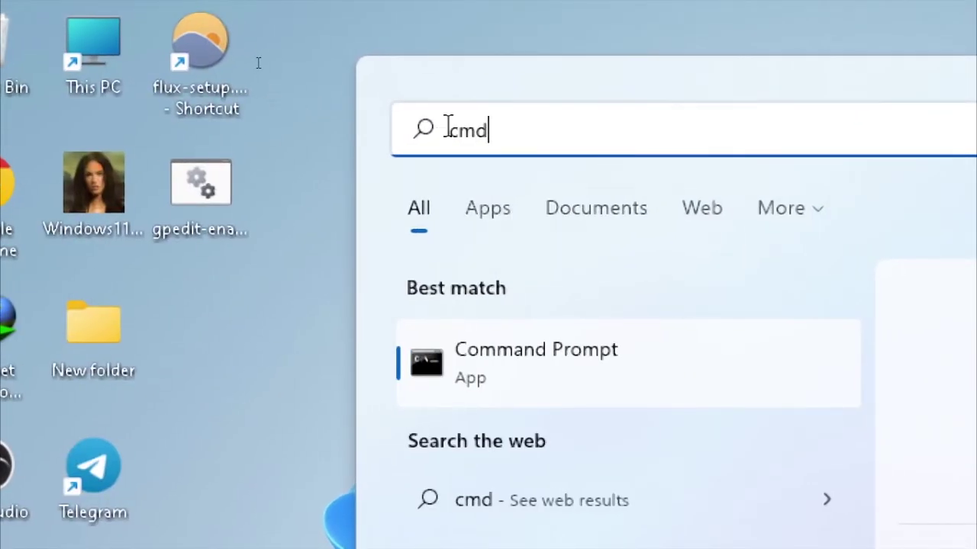
{"action": "left_click", "coordinate": [560, 374]}
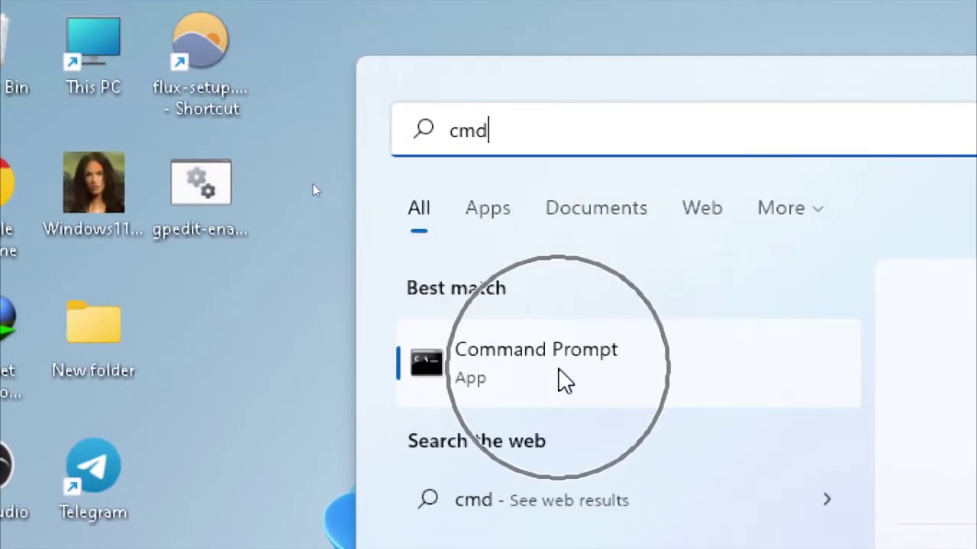
{"action": "right_click", "coordinate": [565, 379]}
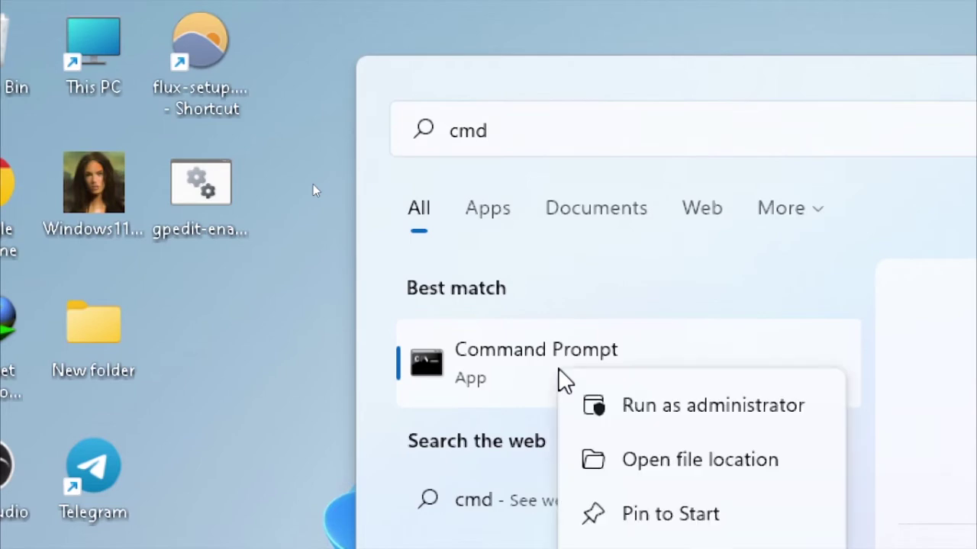
{"action": "left_click", "coordinate": [669, 411]}
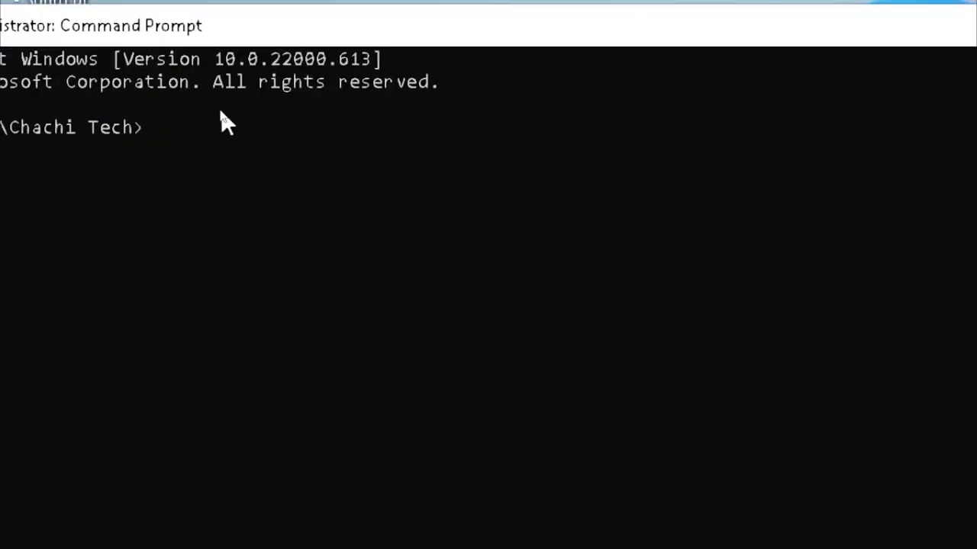
Run the command sfc /scannow and close Command Prompt once the scan is complete
{"action": "type", "text": "sfc /s"}
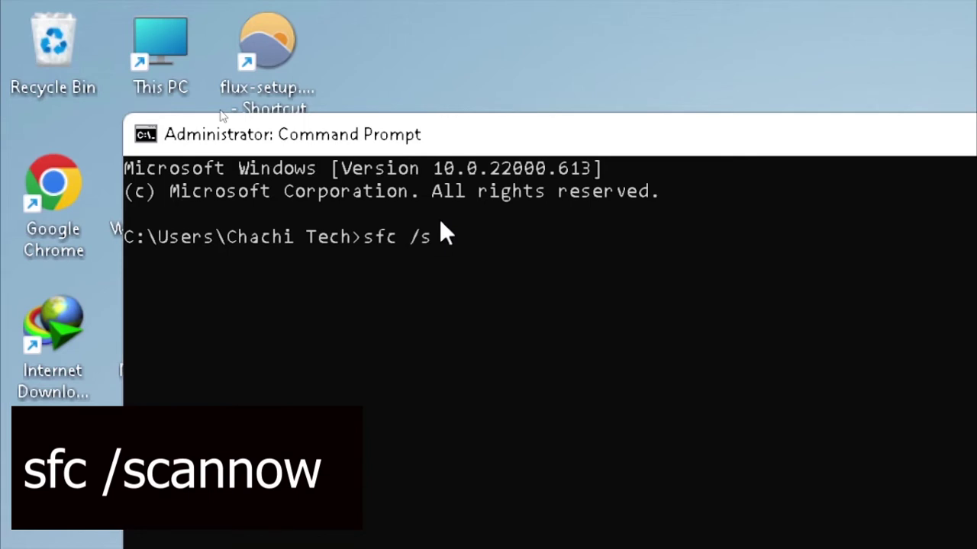
{"action": "type", "text": "canno"}
{"action": "type", "text": "w"}
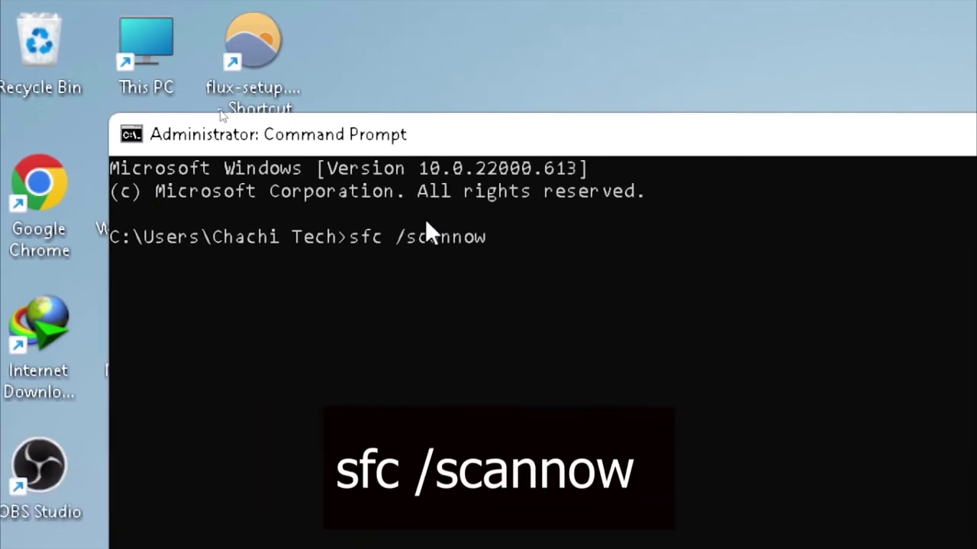
{"action": "left_click", "coordinate": [463, 246]}
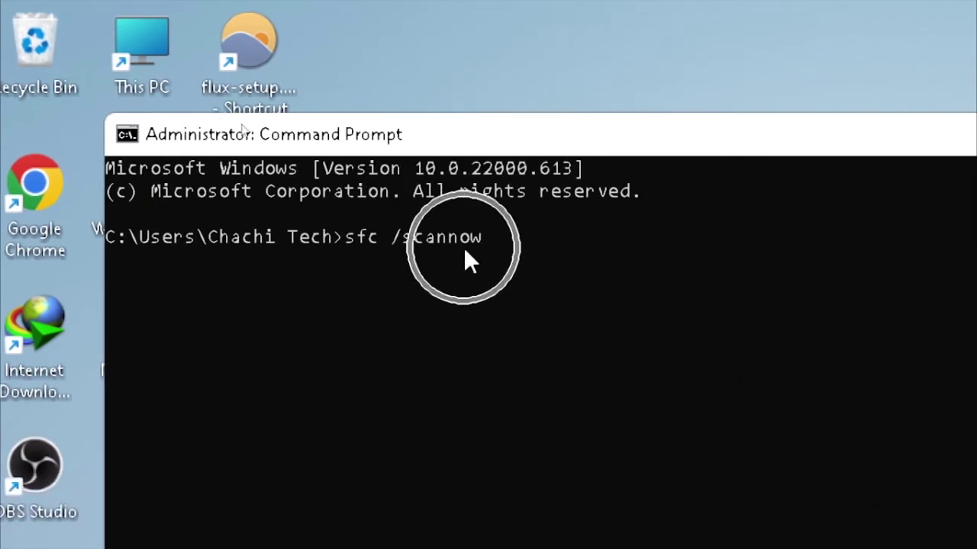
{"action": "key", "text": "Return"}
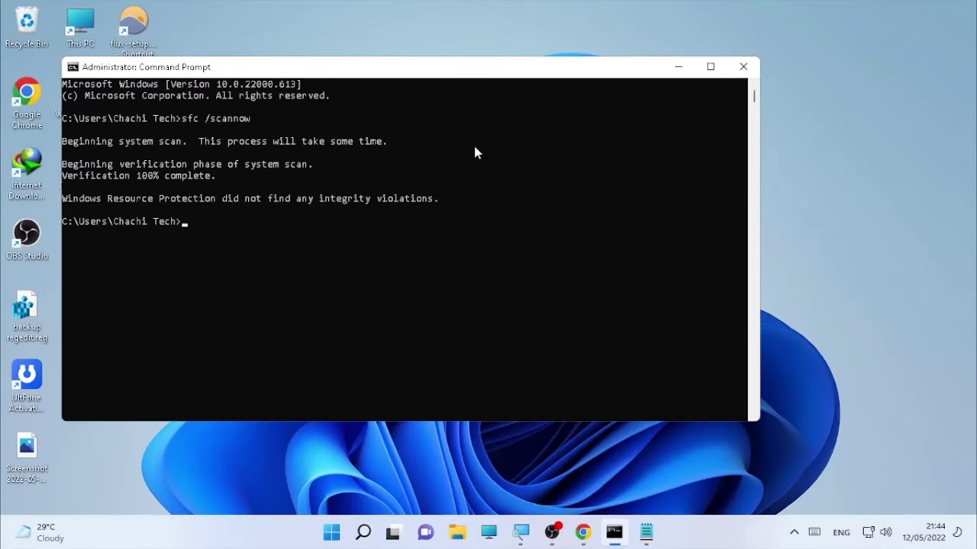
{"action": "left_click", "coordinate": [745, 68]}
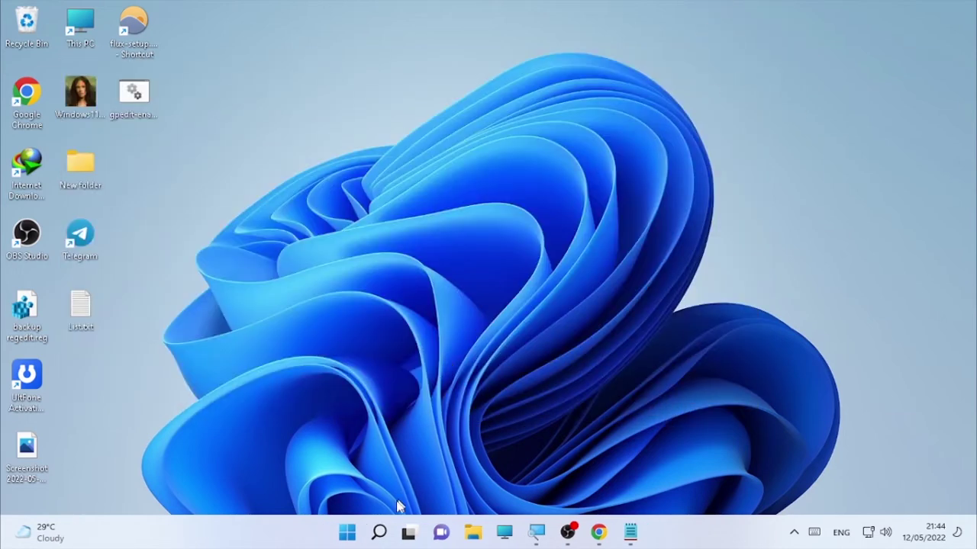
Search Windows for "control", open Control Panel and go to Programs and Features
{"action": "mouse_move", "coordinate": [382, 532]}
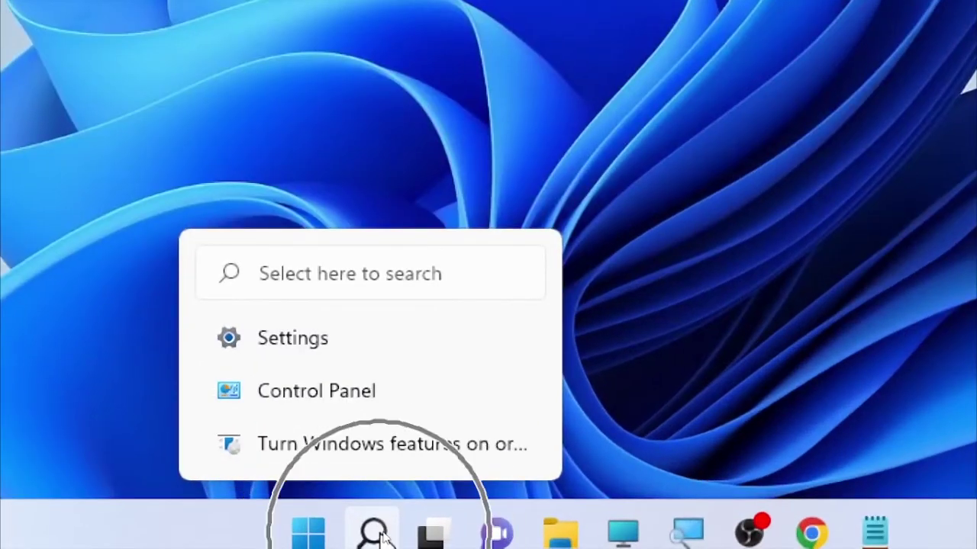
{"action": "left_click", "coordinate": [376, 533]}
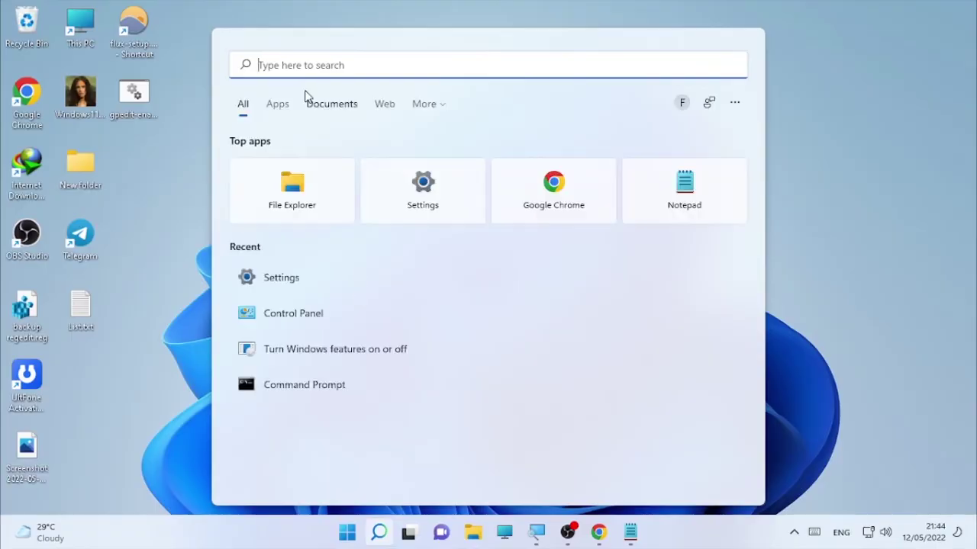
{"action": "type", "text": "con"}
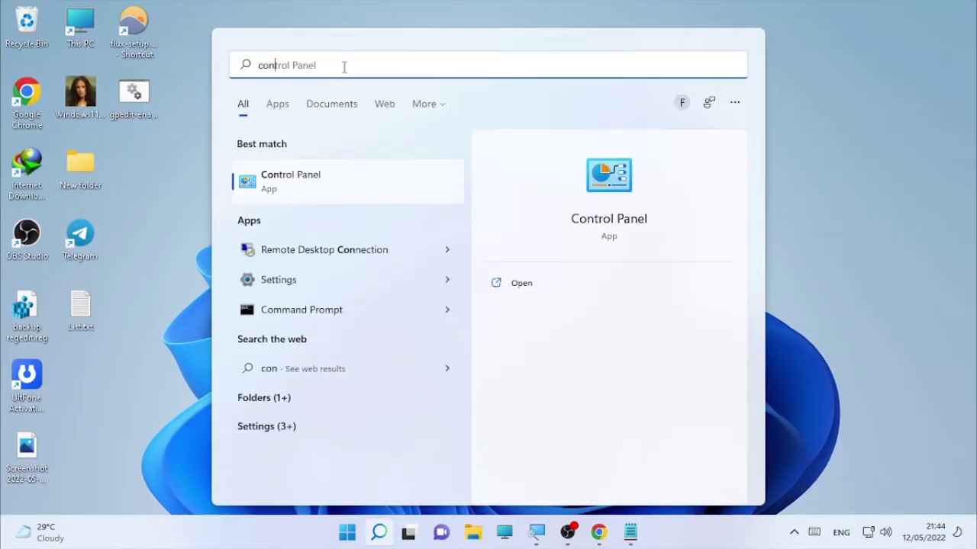
{"action": "type", "text": "trol"}
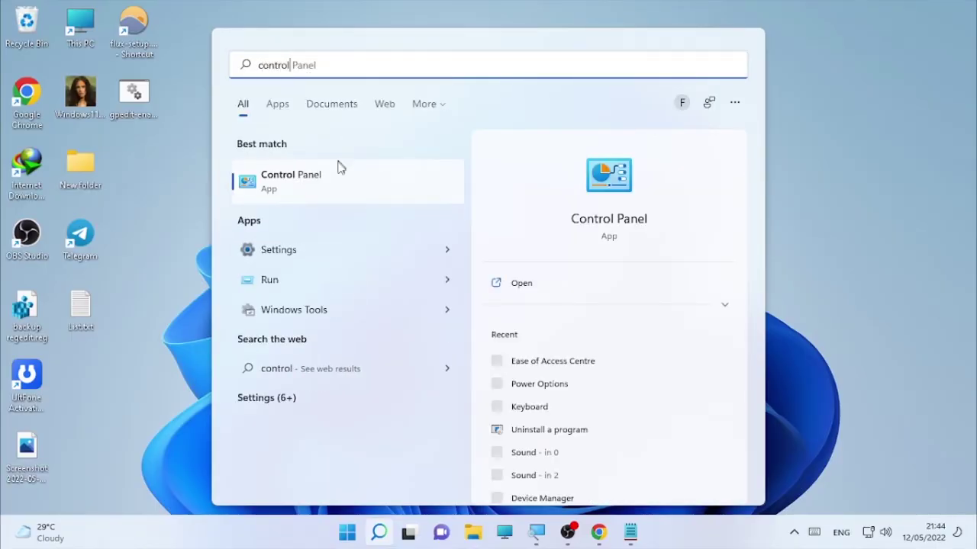
{"action": "left_click", "coordinate": [326, 174]}
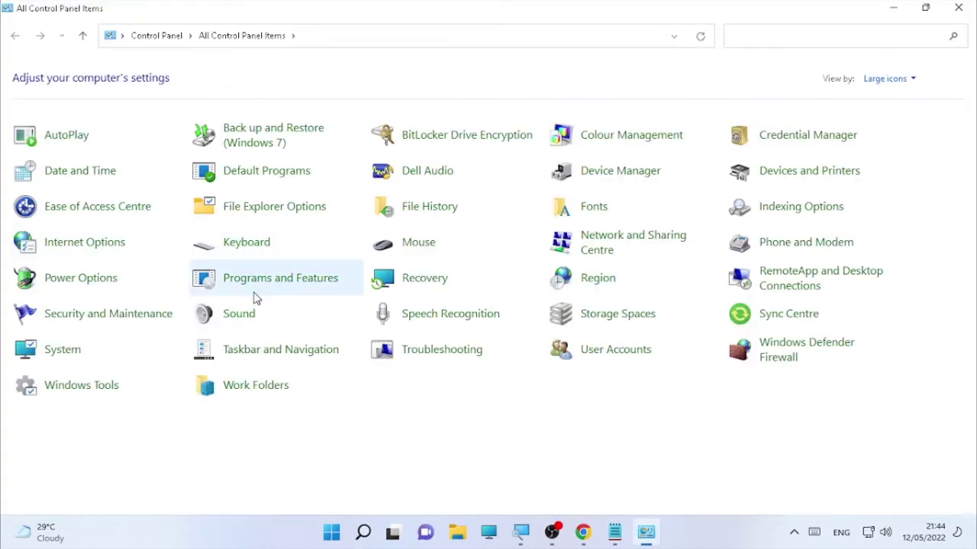
{"action": "left_click", "coordinate": [257, 291]}
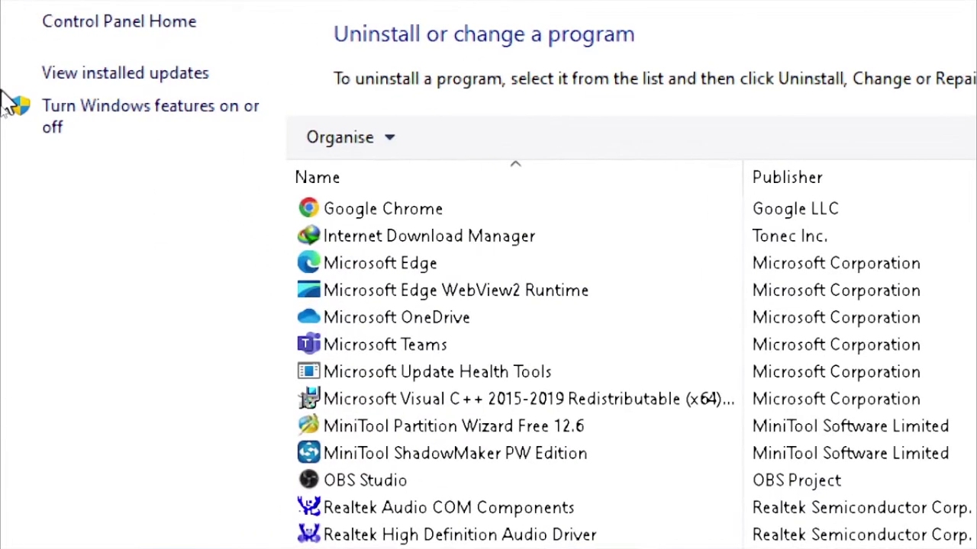
Turn on Windows PowerShell 2.0, including its engine, in Windows Features and apply the change
{"action": "left_click", "coordinate": [89, 118]}
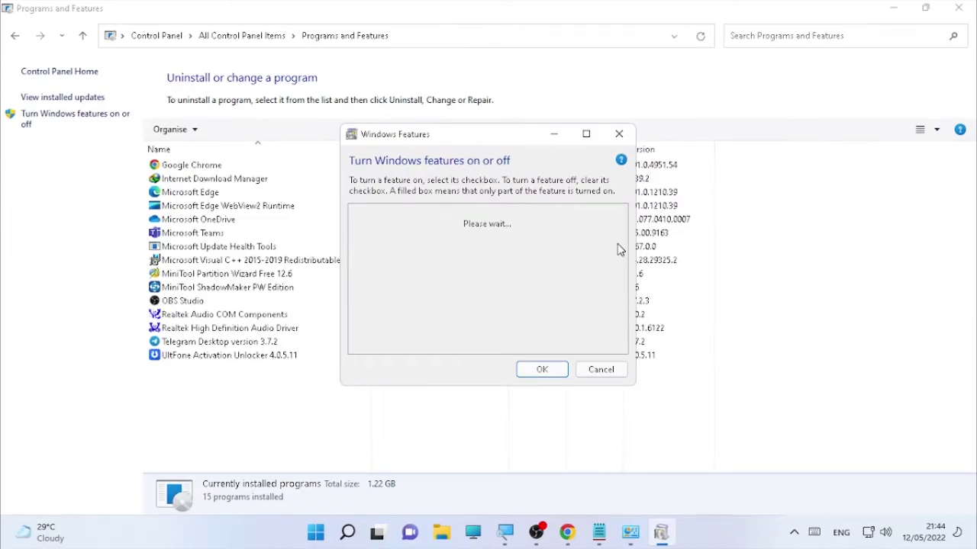
{"action": "left_click_drag", "start_coordinate": [618, 246], "coordinate": [618, 344]}
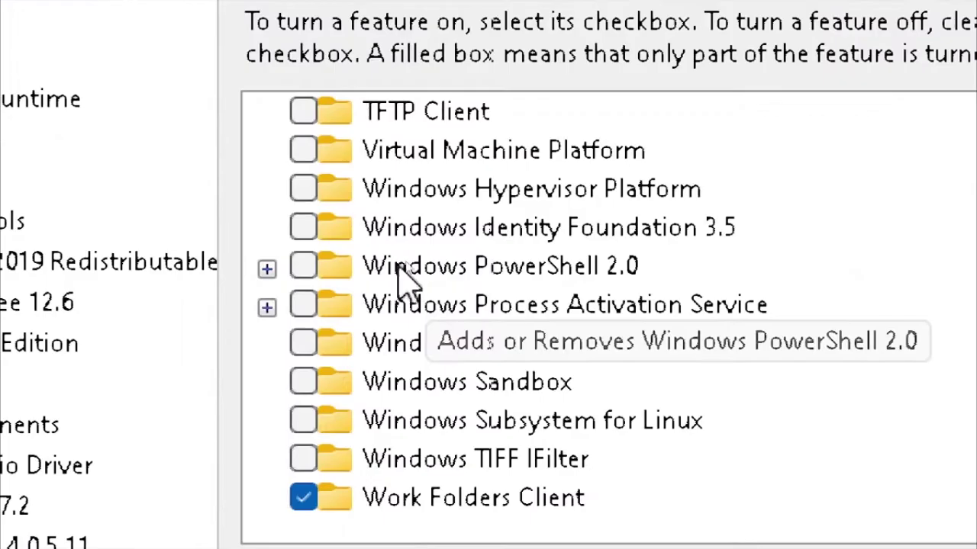
{"action": "left_click", "coordinate": [266, 268]}
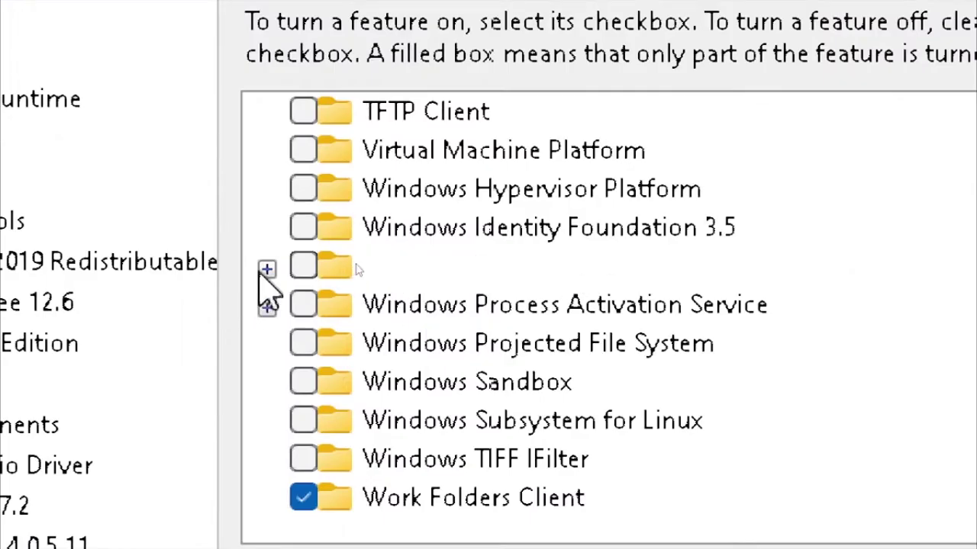
{"action": "left_click", "coordinate": [313, 265]}
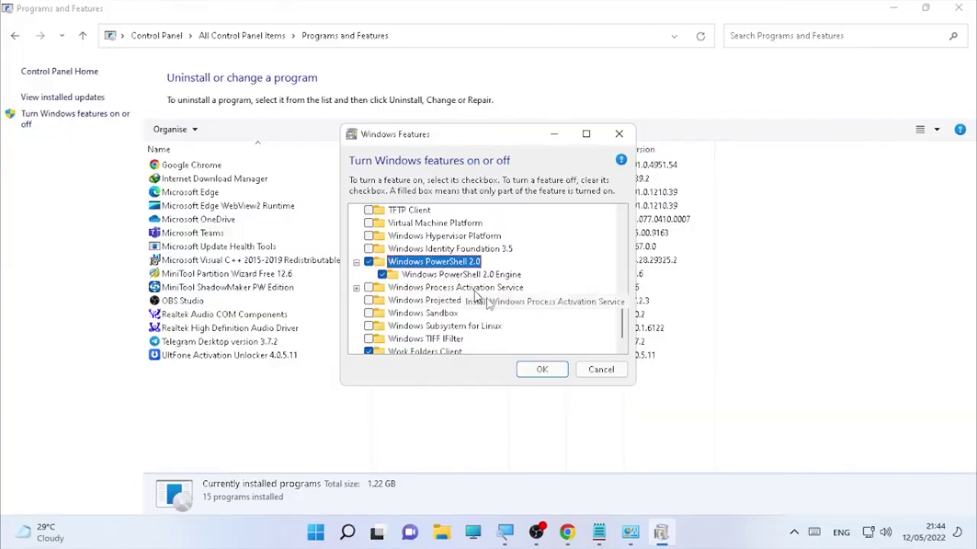
{"action": "left_click", "coordinate": [543, 370]}
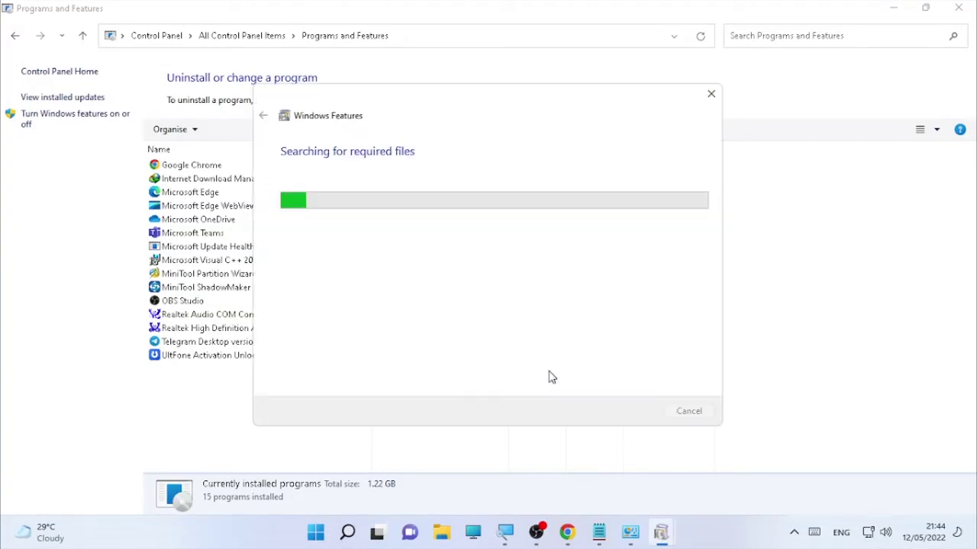
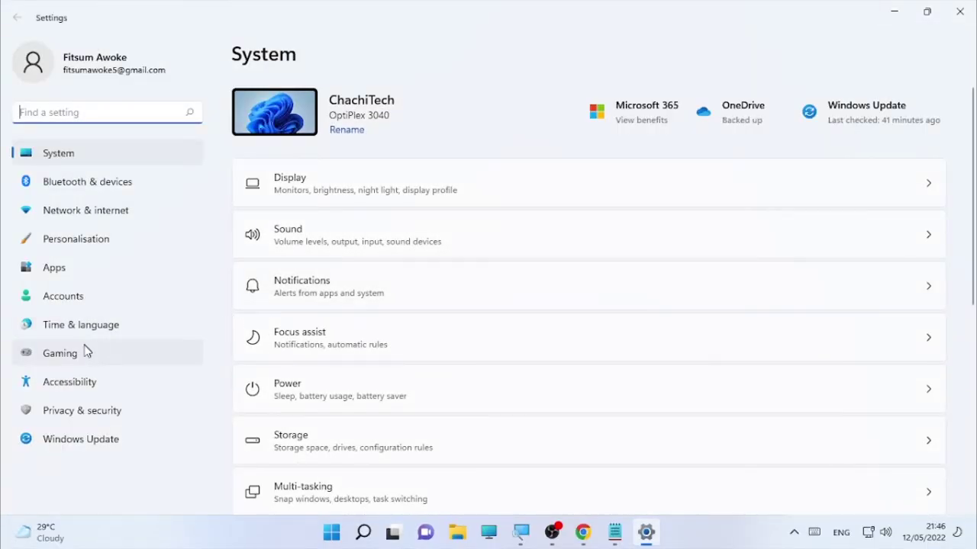
Open Family & other users in the Accounts section of Settings
{"action": "left_click", "coordinate": [76, 296]}
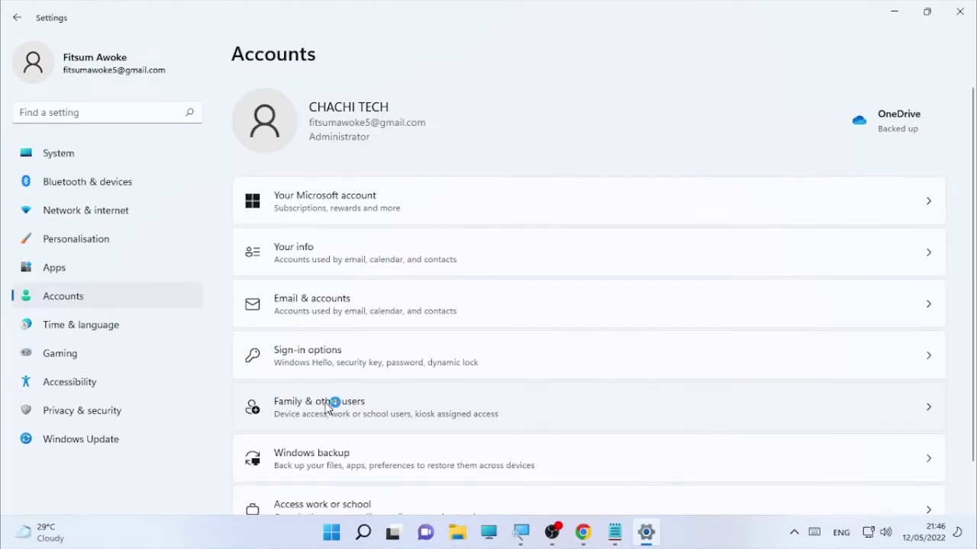
{"action": "left_click", "coordinate": [276, 392]}
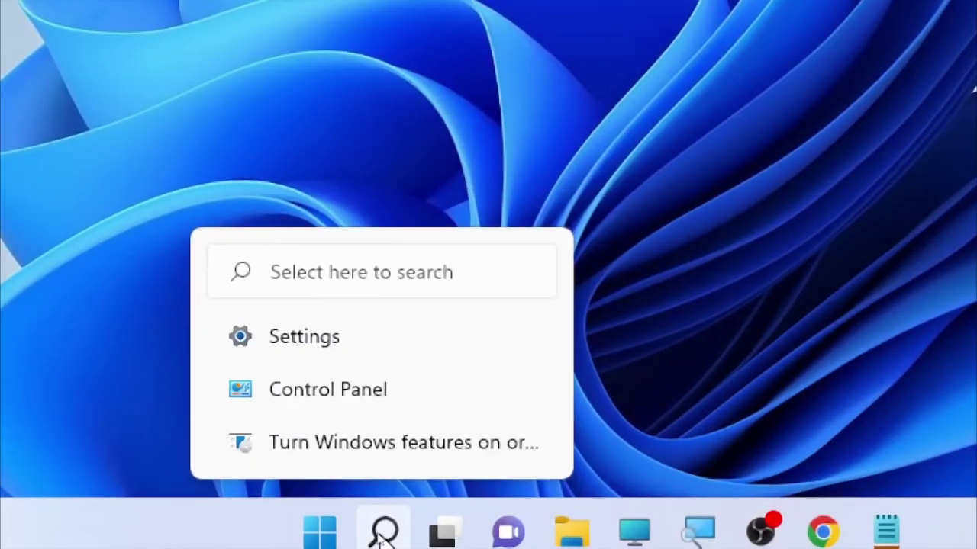
Search Windows for "windows security" and open the Windows Security app
{"action": "left_click", "coordinate": [384, 531]}
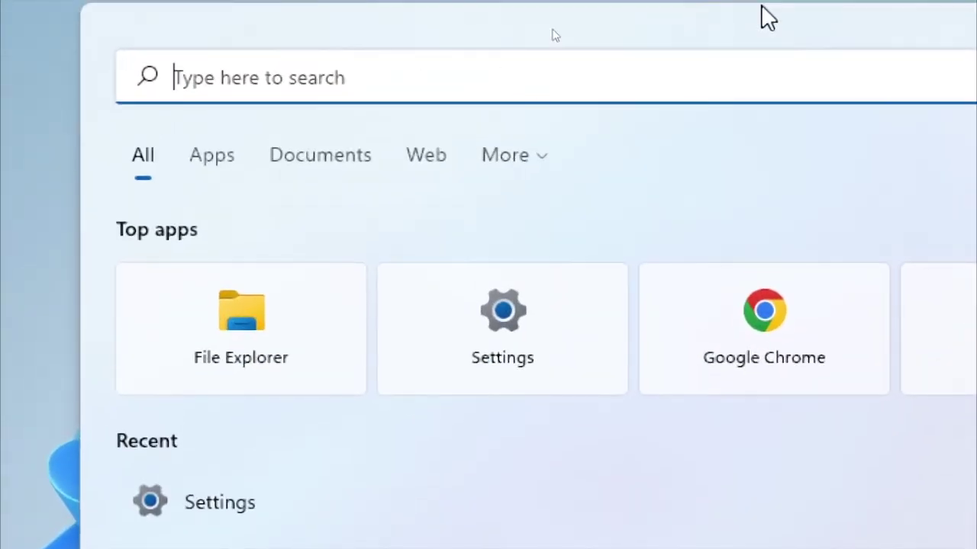
{"action": "type", "text": "windowss"}
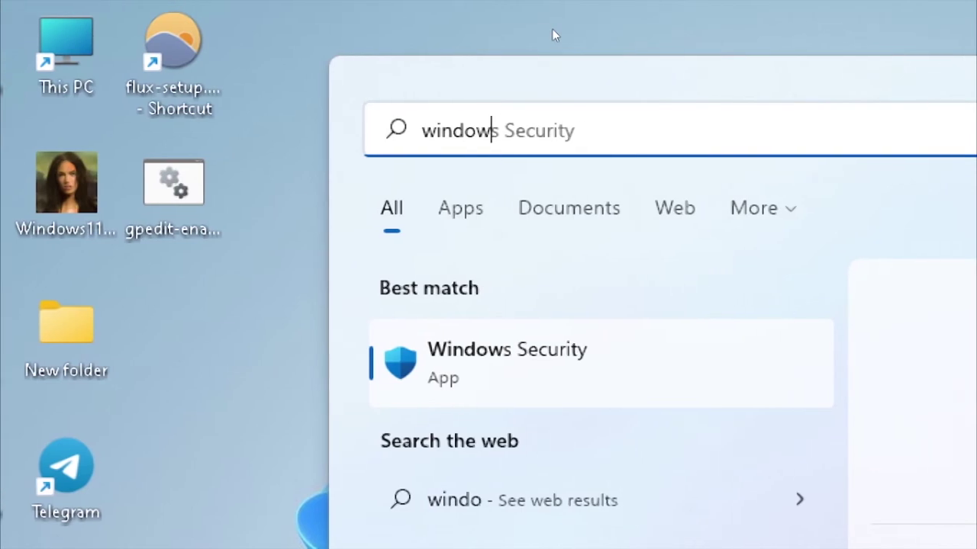
{"action": "key", "text": "BackSpace"}
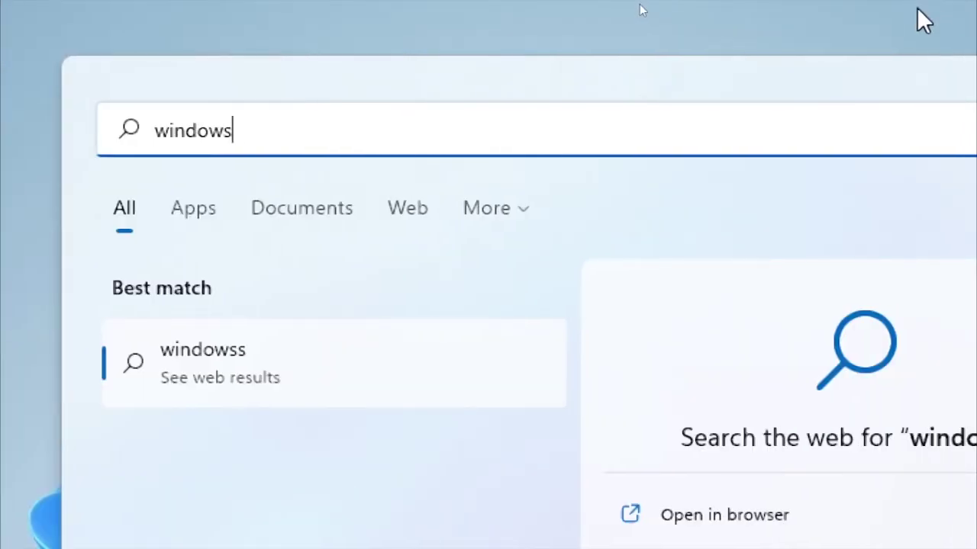
{"action": "type", "text": "securi"}
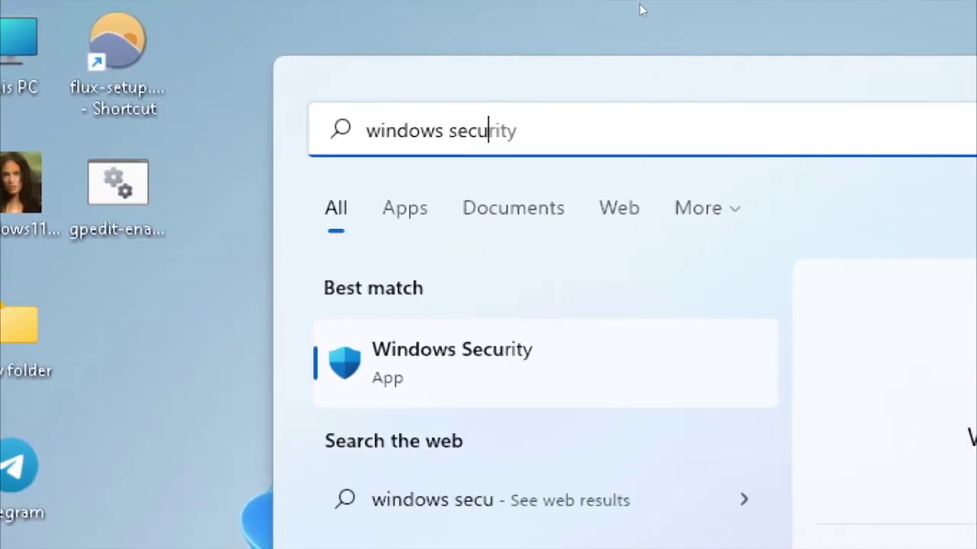
{"action": "type", "text": "ty"}
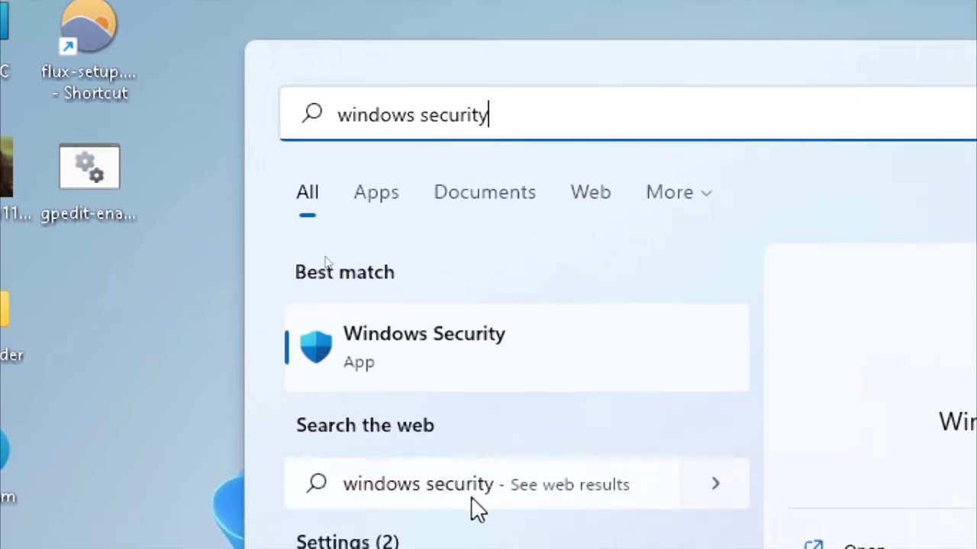
{"action": "left_click", "coordinate": [451, 355]}
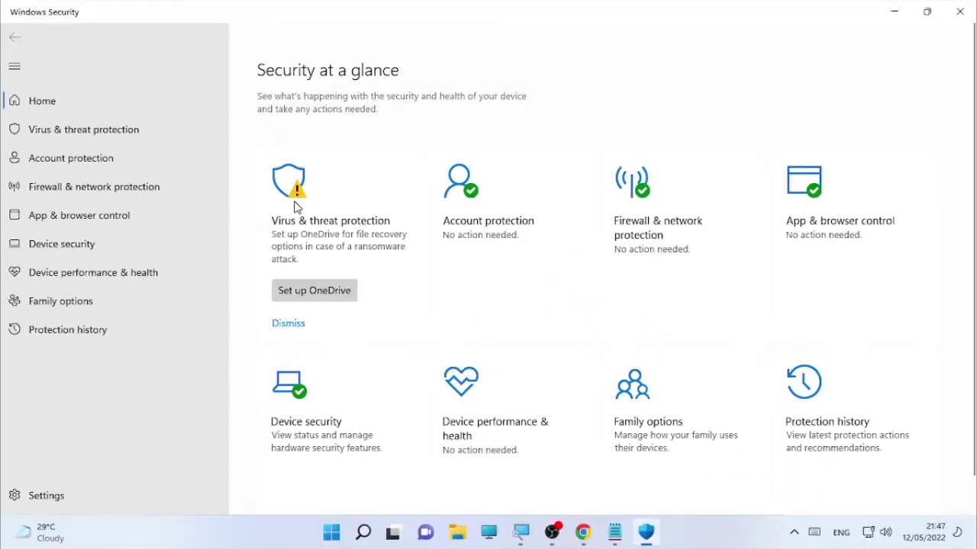
Open the scan options under Virus & threat protection, review the available scan types and close Windows Security
{"action": "left_click", "coordinate": [354, 239]}
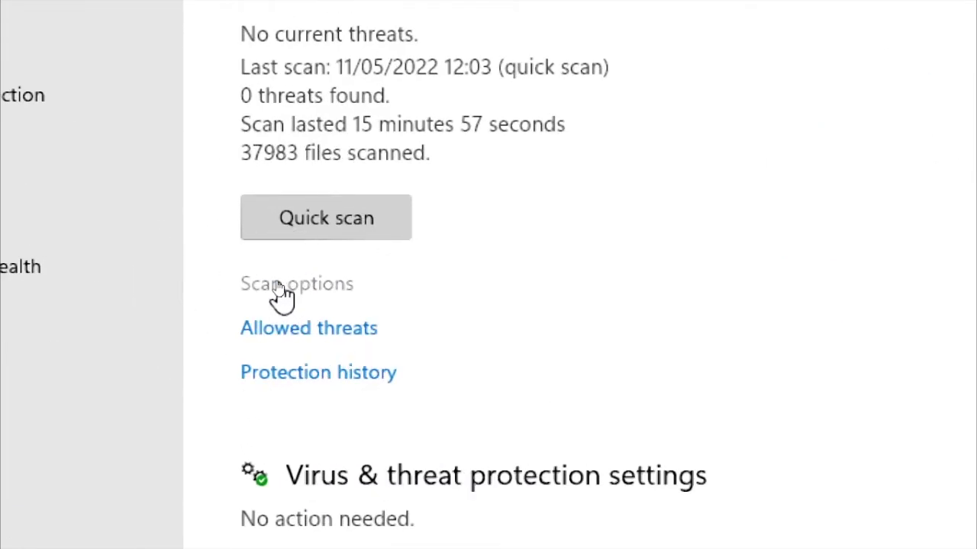
{"action": "left_click", "coordinate": [279, 290]}
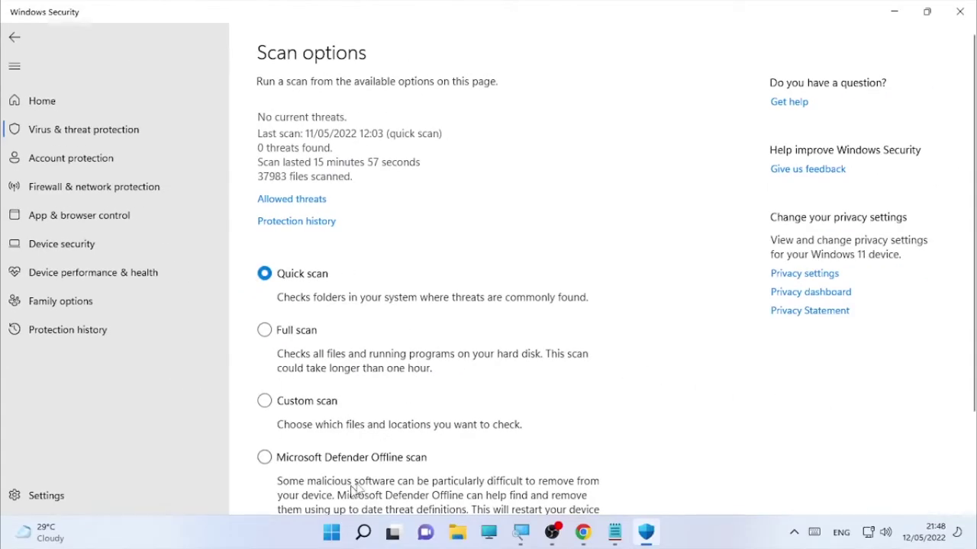
{"action": "scroll", "coordinate": [335, 428], "scroll_direction": "down", "scroll_amount": 3}
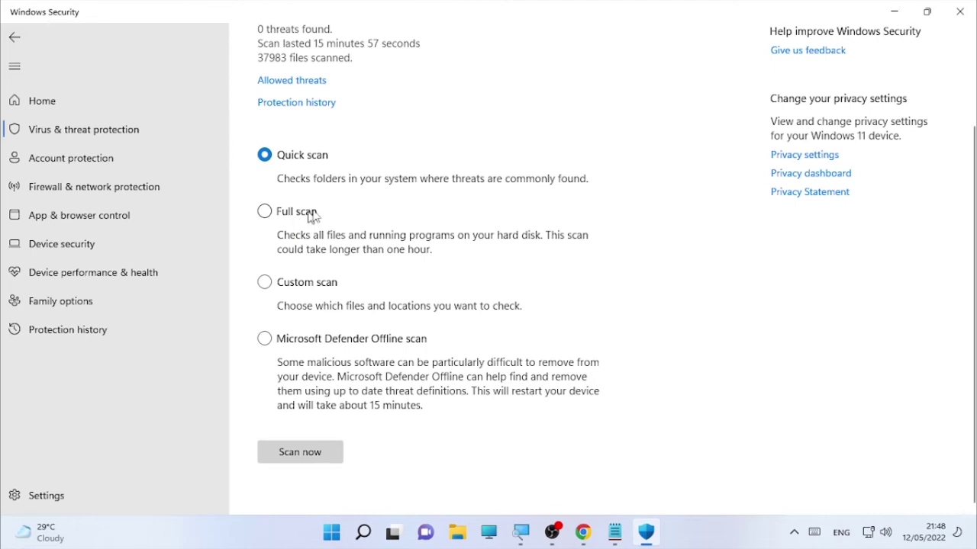
{"action": "left_click", "coordinate": [960, 7]}
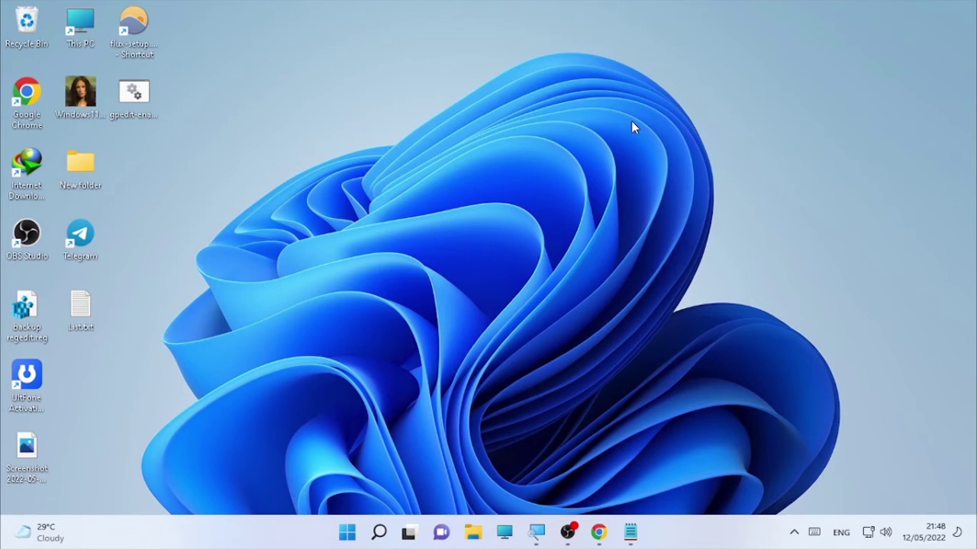
Switch to Google Chrome and search the web for "malwarebytes"
{"action": "left_click", "coordinate": [607, 538]}
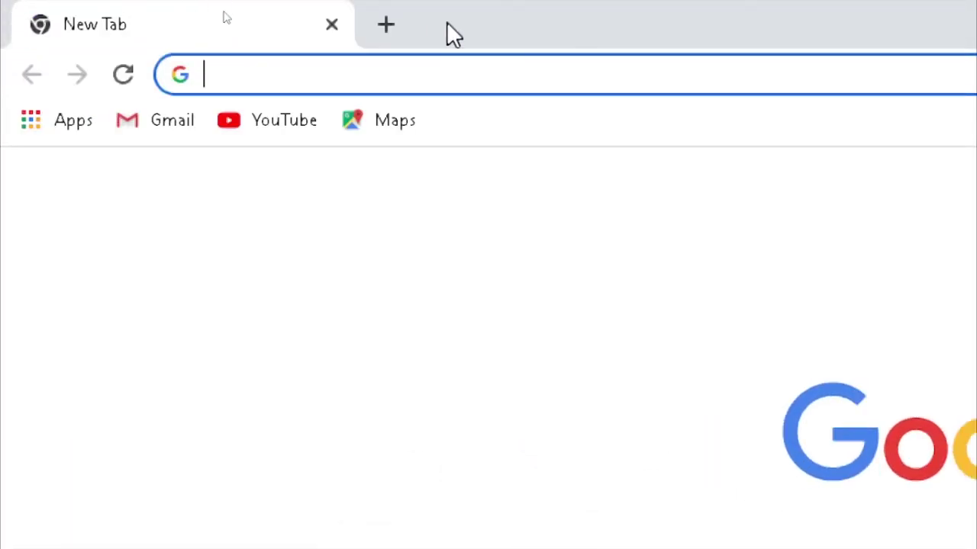
{"action": "type", "text": "malwarbytes"}
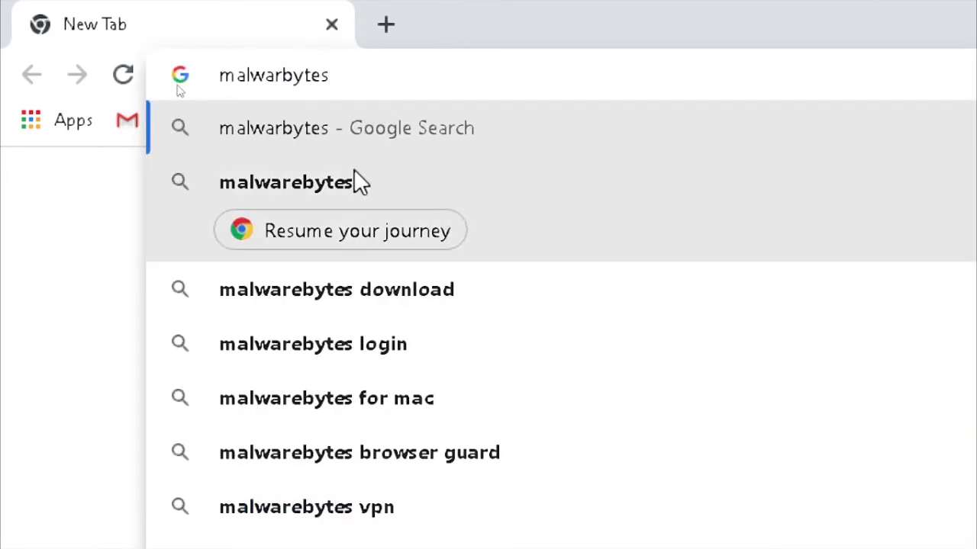
{"action": "key", "text": "Down"}
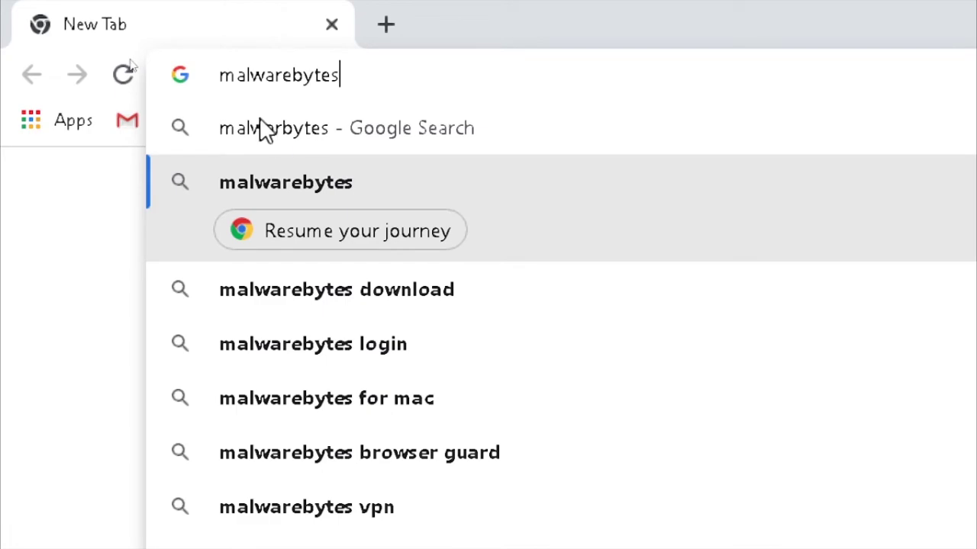
{"action": "key", "text": "Return"}
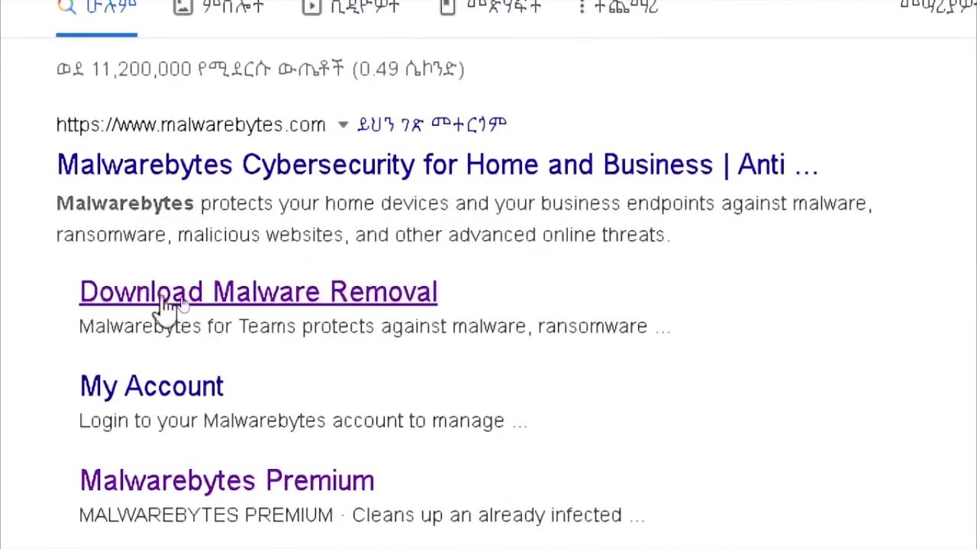
Open the Download Malware Removal result, start the Malwarebytes free download and minimize the browser
{"action": "left_click", "coordinate": [183, 303]}
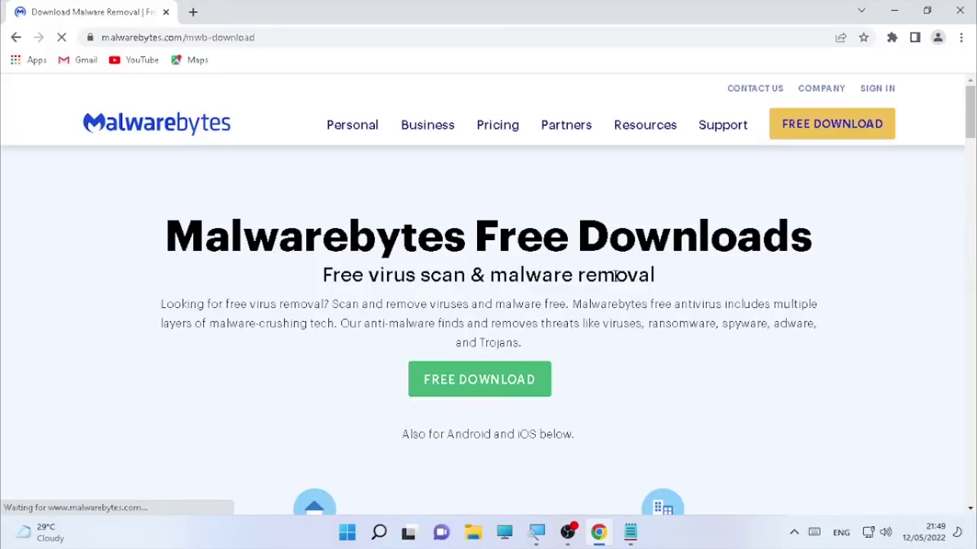
{"action": "left_click", "coordinate": [505, 376]}
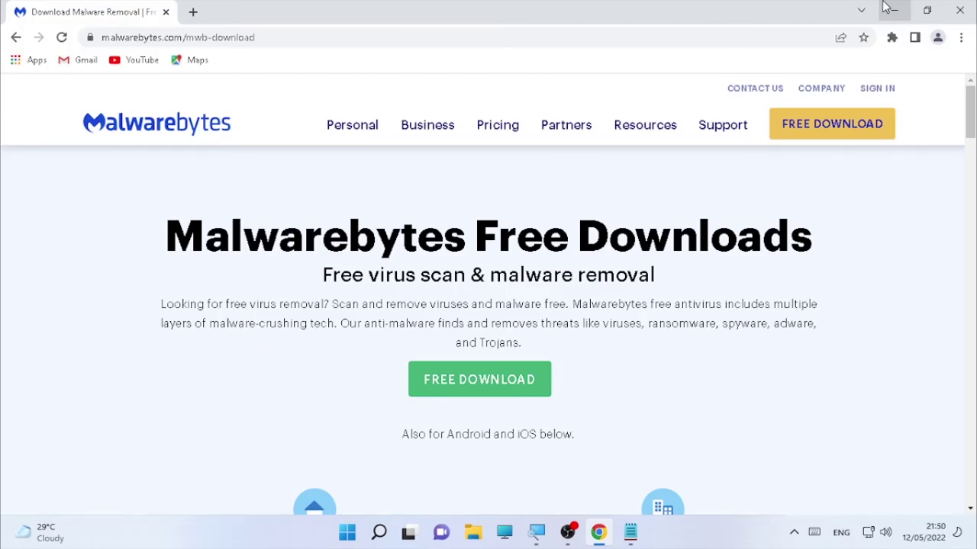
{"action": "left_click", "coordinate": [891, 10]}
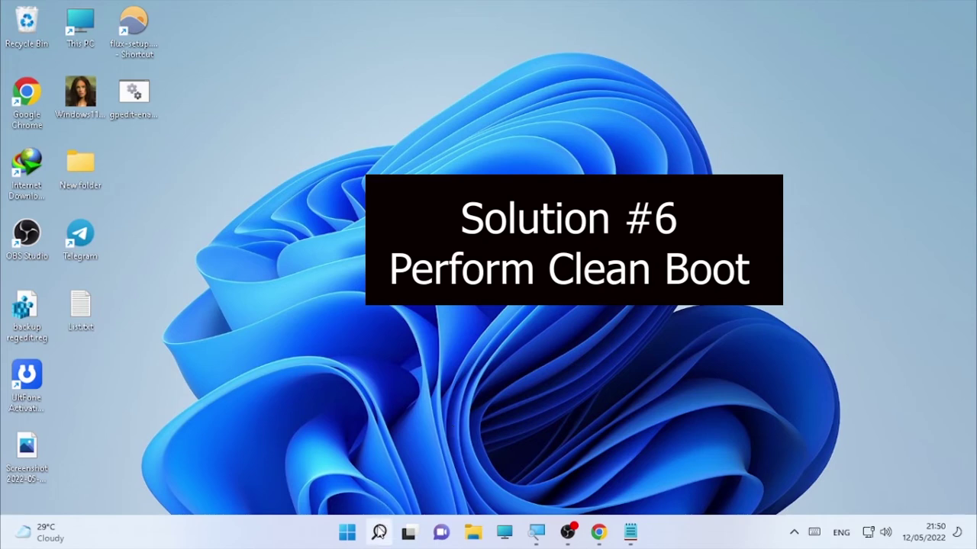
Search Windows for "system configuration", open System Configuration and turn off Load startup items under Selective startup
{"action": "mouse_move", "coordinate": [379, 532]}
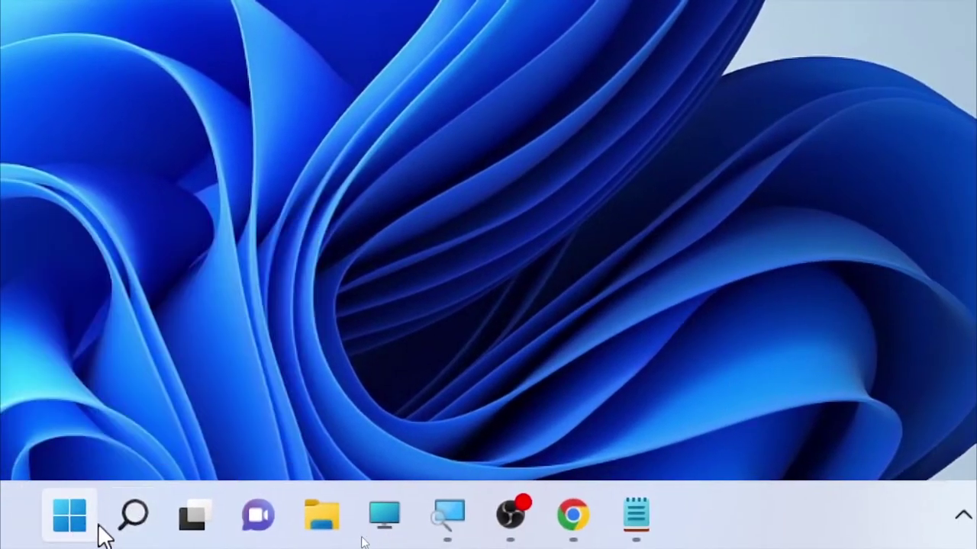
{"action": "left_click", "coordinate": [130, 519]}
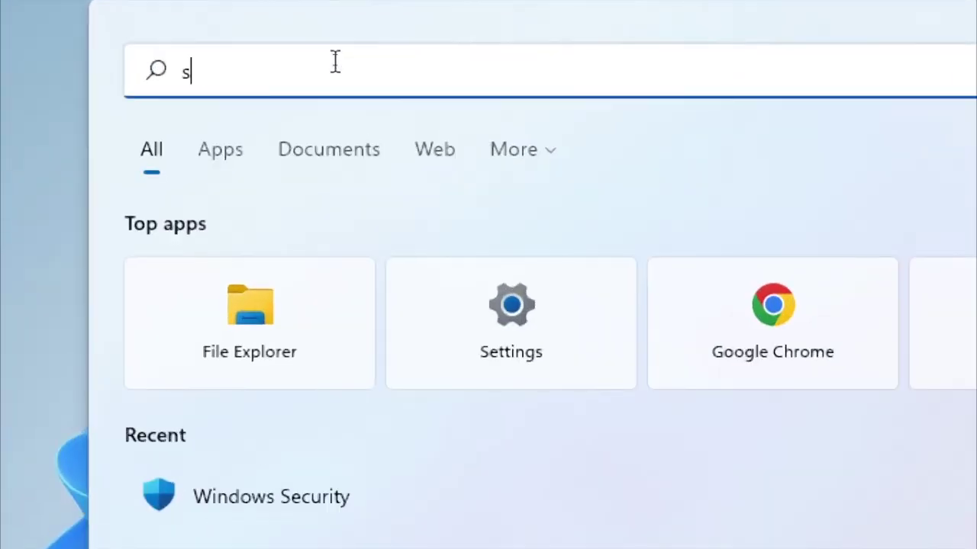
{"action": "type", "text": "system configuraTION"}
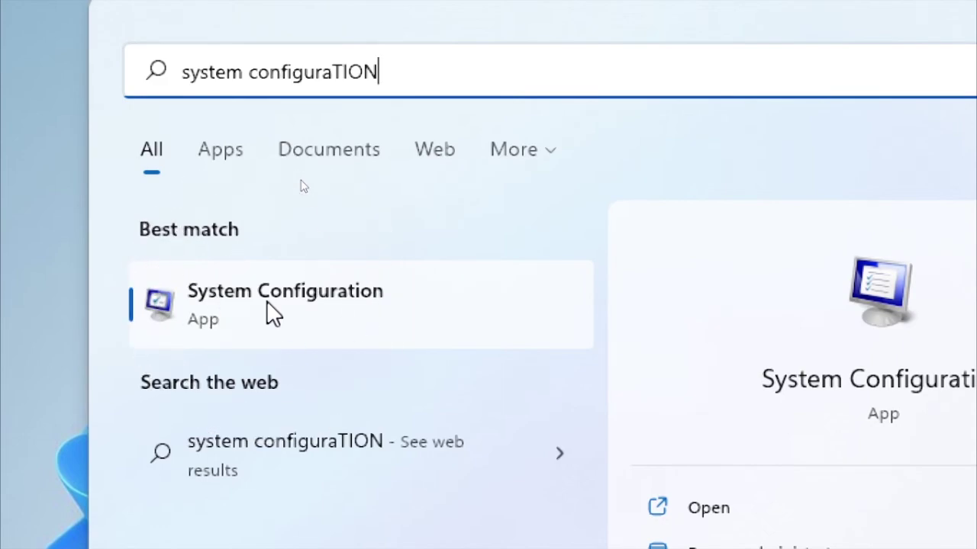
{"action": "left_click", "coordinate": [267, 300]}
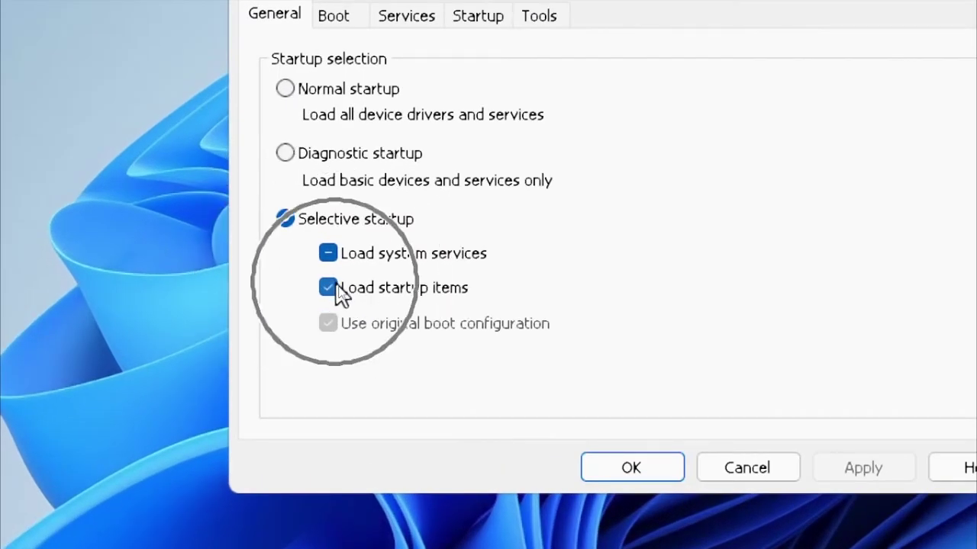
{"action": "left_click", "coordinate": [333, 291]}
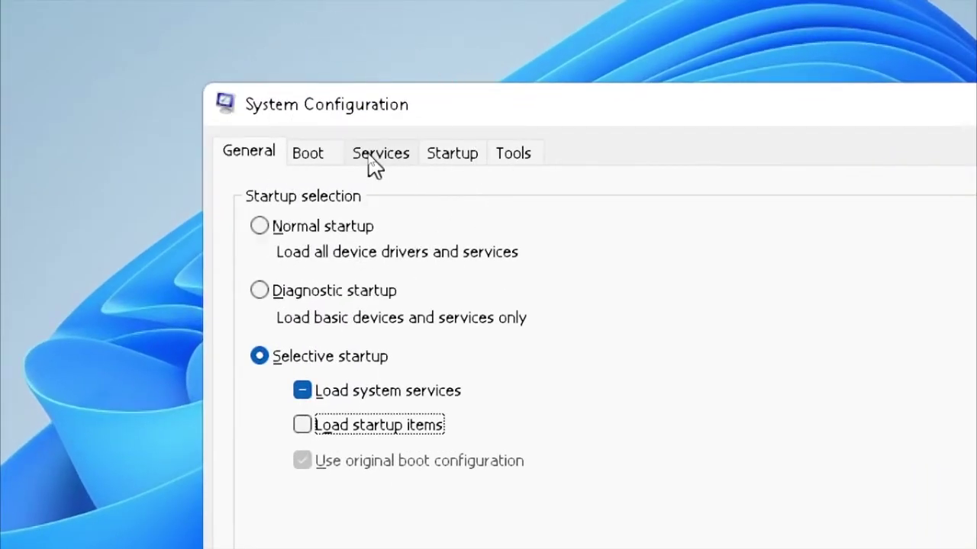
Hide all Microsoft services in System Configuration, disable all the remaining services, apply the change and close the dialog
{"action": "left_click", "coordinate": [371, 157]}
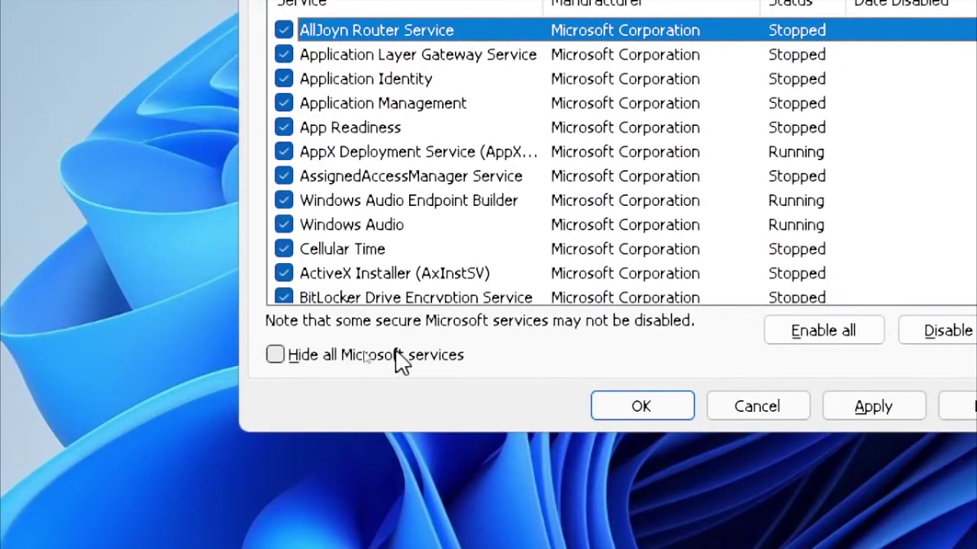
{"action": "left_click", "coordinate": [278, 355]}
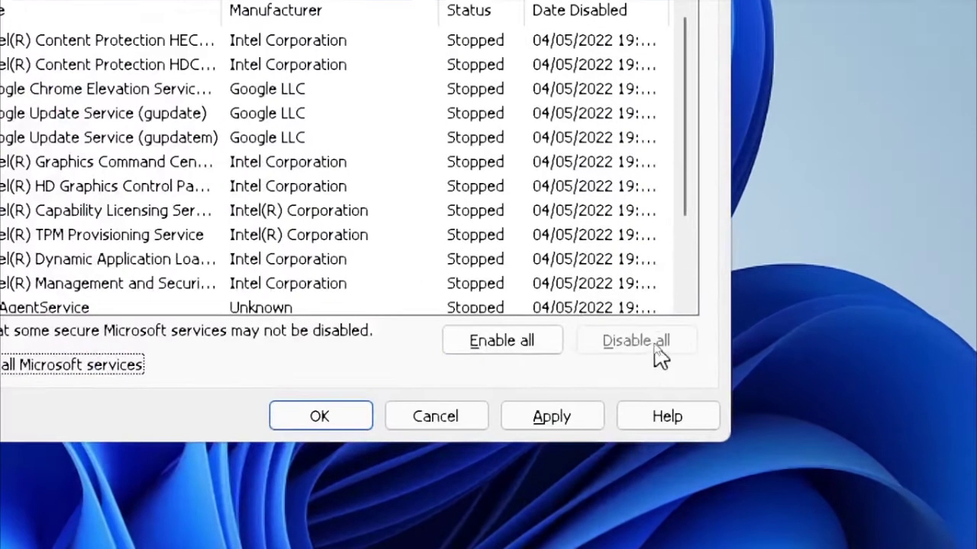
{"action": "left_click", "coordinate": [643, 348]}
{"action": "left_click", "coordinate": [553, 423]}
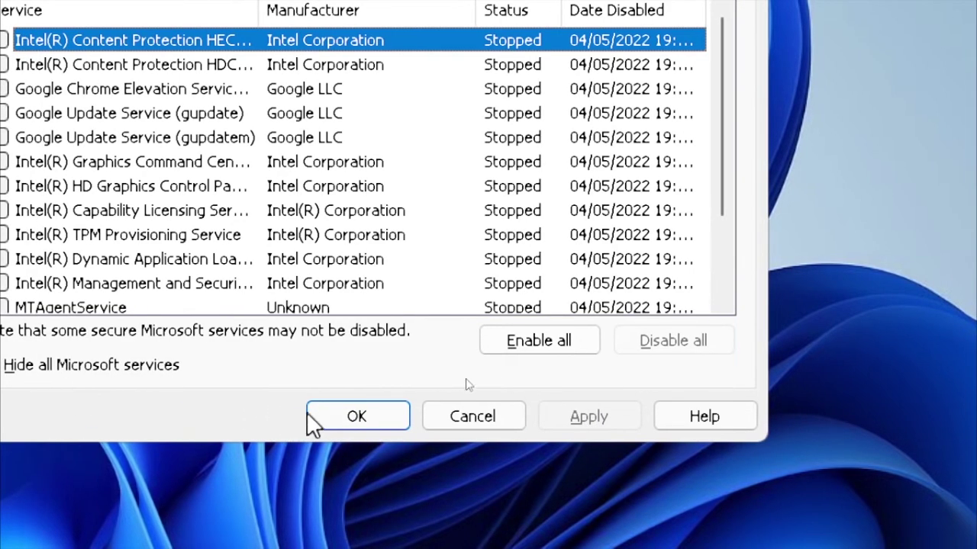
{"action": "left_click", "coordinate": [357, 418]}
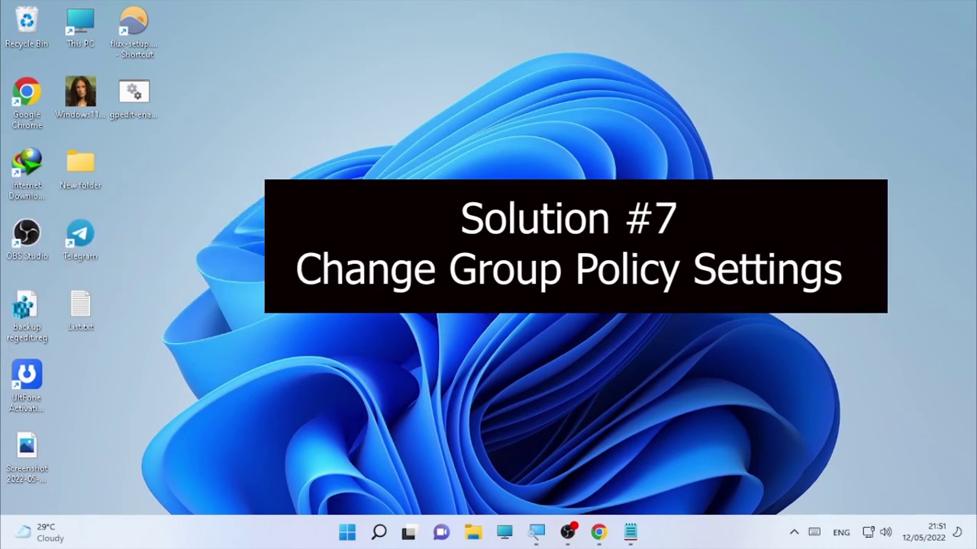
Switch to the New Text Document.txt notes in Notepad and copy "gpedit.msc" from the instructions
{"action": "mouse_move", "coordinate": [630, 534]}
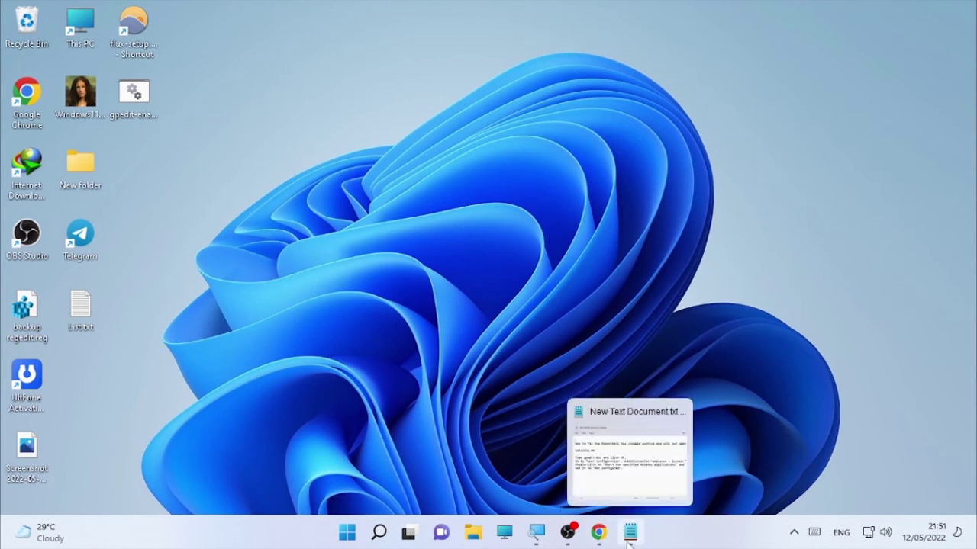
{"action": "left_click", "coordinate": [603, 412]}
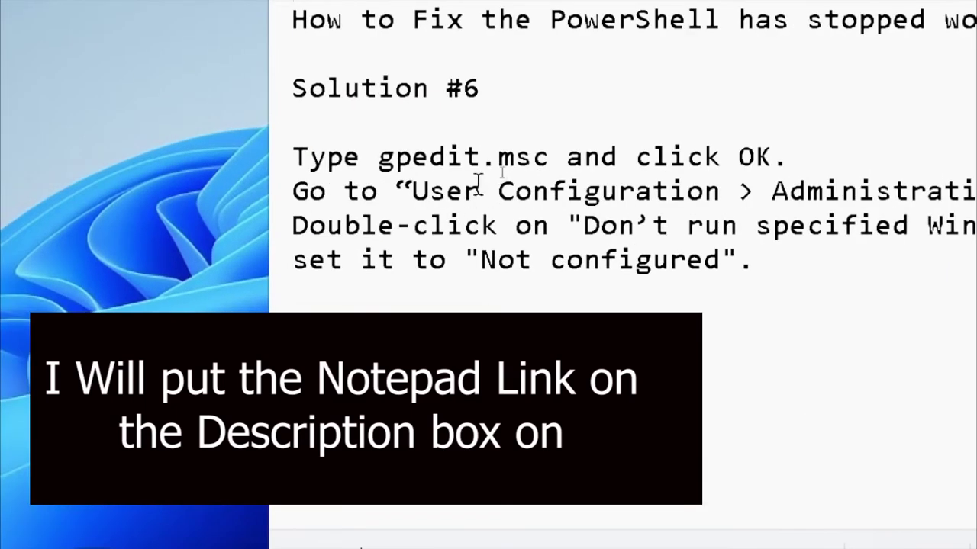
{"action": "left_click_drag", "start_coordinate": [551, 156], "coordinate": [379, 158]}
{"action": "right_click", "coordinate": [466, 153]}
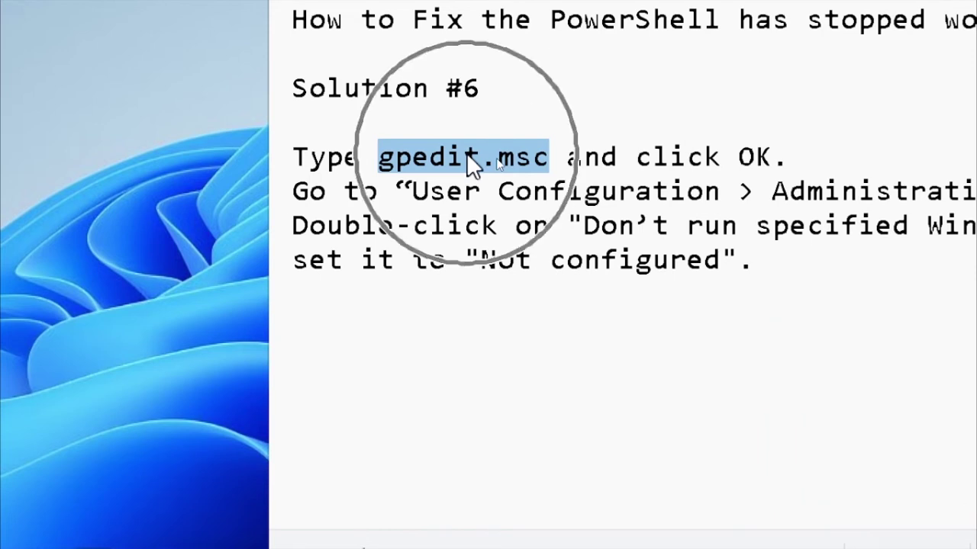
{"action": "left_click", "coordinate": [574, 306]}
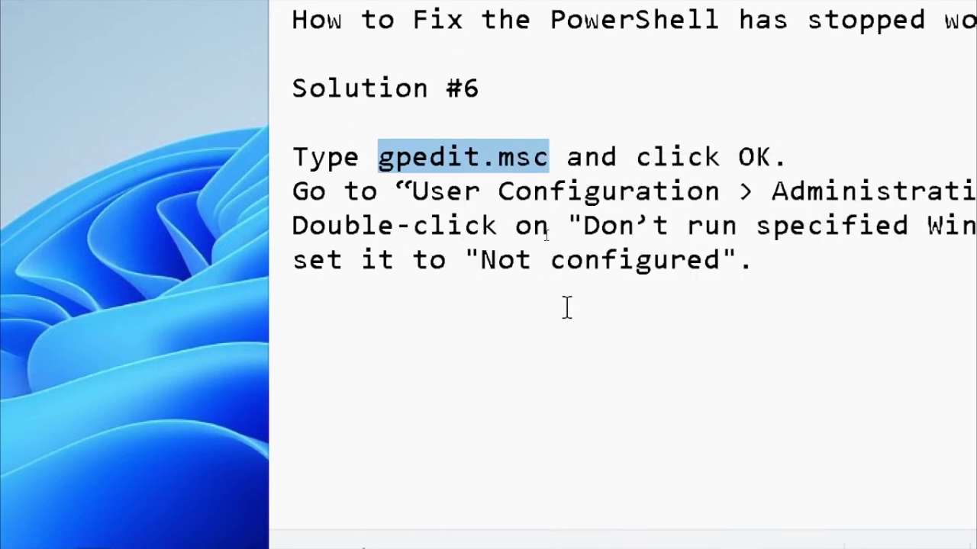
Search Windows for the copied "gpedit.msc" and open the Local Group Policy Editor
{"action": "left_click", "coordinate": [378, 532]}
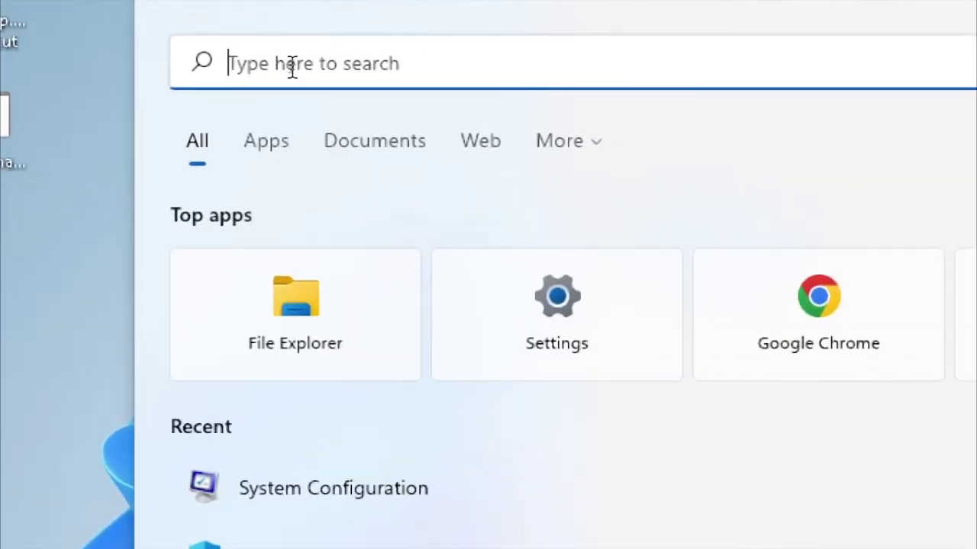
{"action": "key", "text": "ctrl+v"}
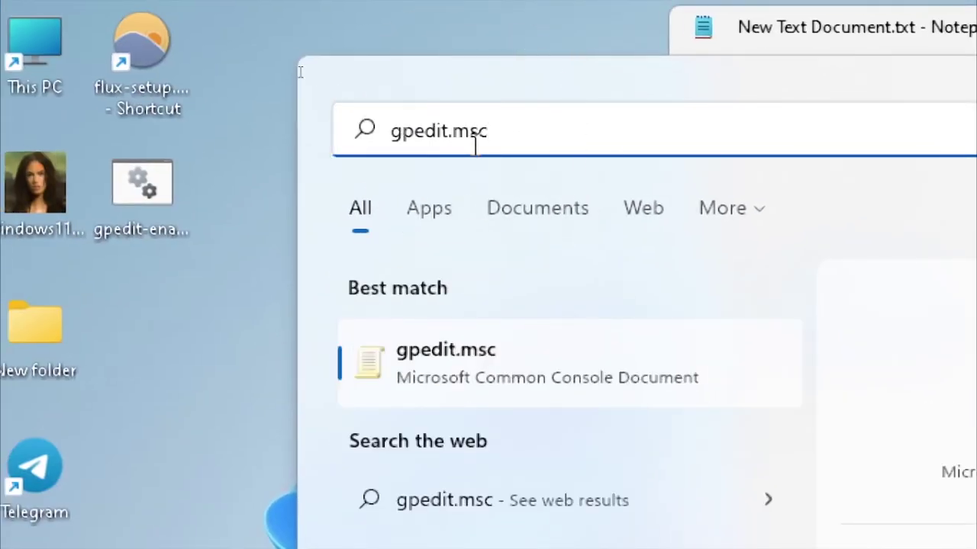
{"action": "left_click", "coordinate": [488, 372]}
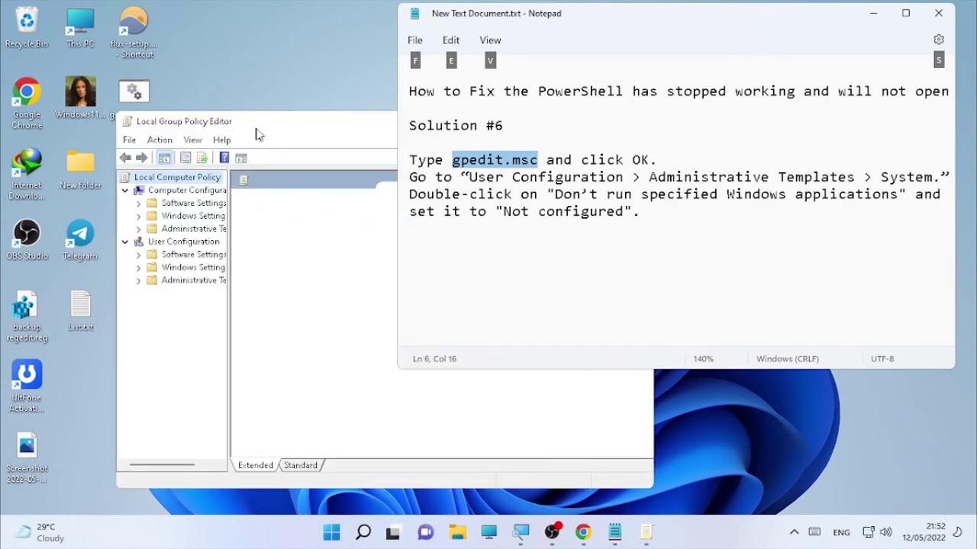
{"action": "left_click", "coordinate": [258, 131]}
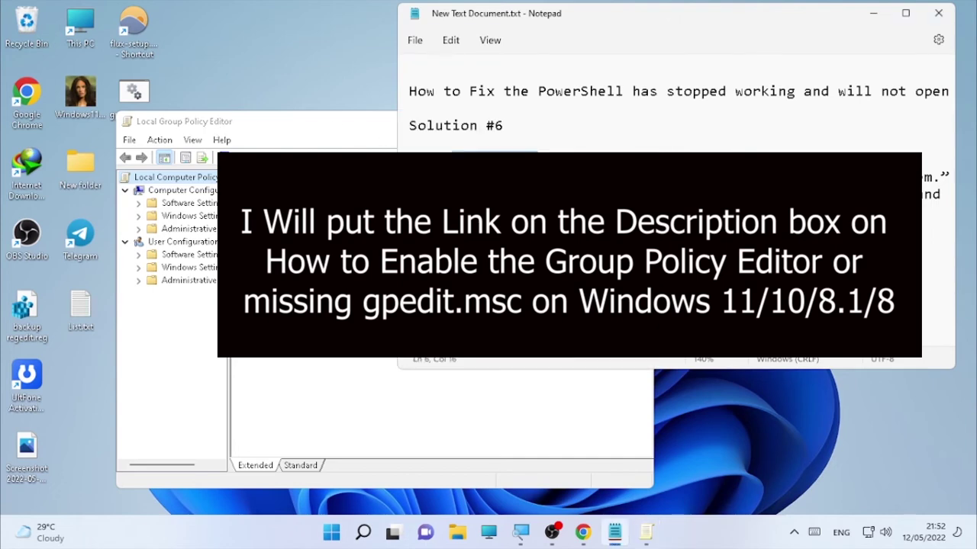
Highlight "User Configuration" in the Notepad instructions and select that node in the Local Group Policy Editor
{"action": "key", "text": "alt+Tab"}
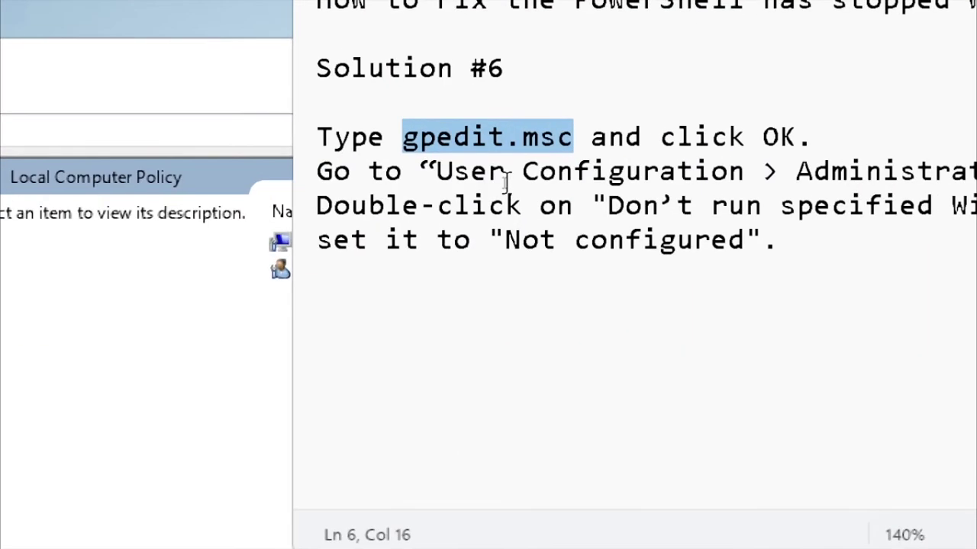
{"action": "left_click", "coordinate": [505, 177]}
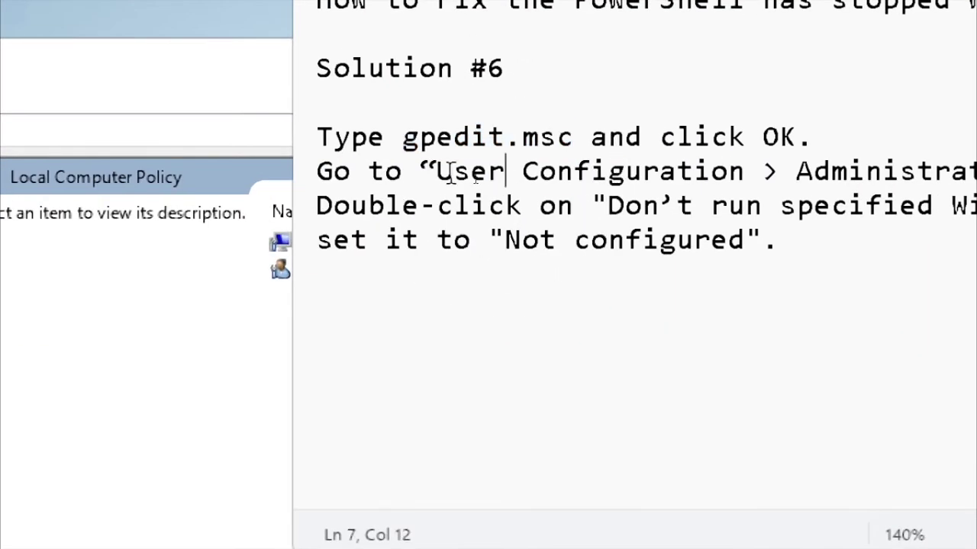
{"action": "left_click_drag", "start_coordinate": [437, 171], "coordinate": [748, 168]}
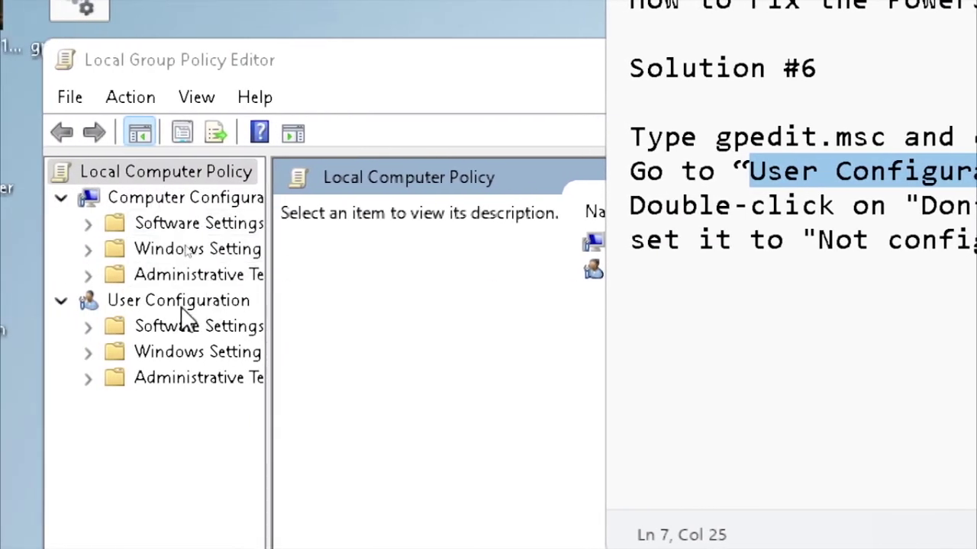
{"action": "left_click", "coordinate": [175, 299]}
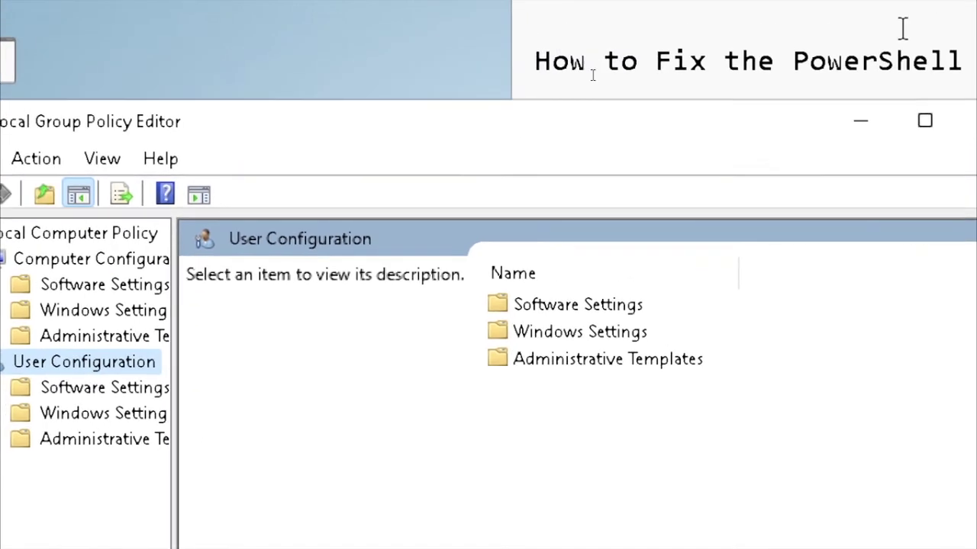
Return to the New Text Document.txt instructions in Notepad and highlight "Administrative Templates" in the policy path
{"action": "left_click", "coordinate": [976, 1]}
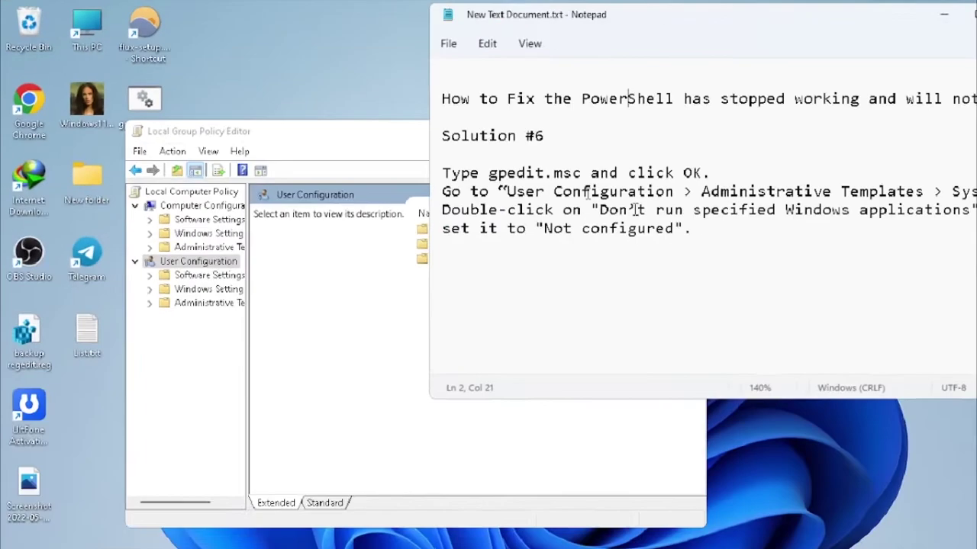
{"action": "key", "text": "alt"}
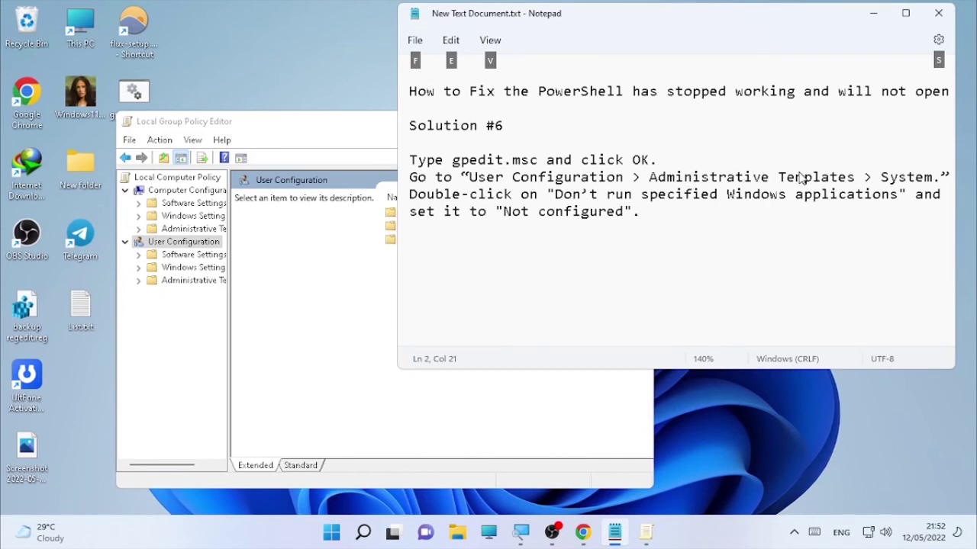
{"action": "key", "text": "alt"}
{"action": "left_click_drag", "start_coordinate": [856, 177], "coordinate": [654, 177]}
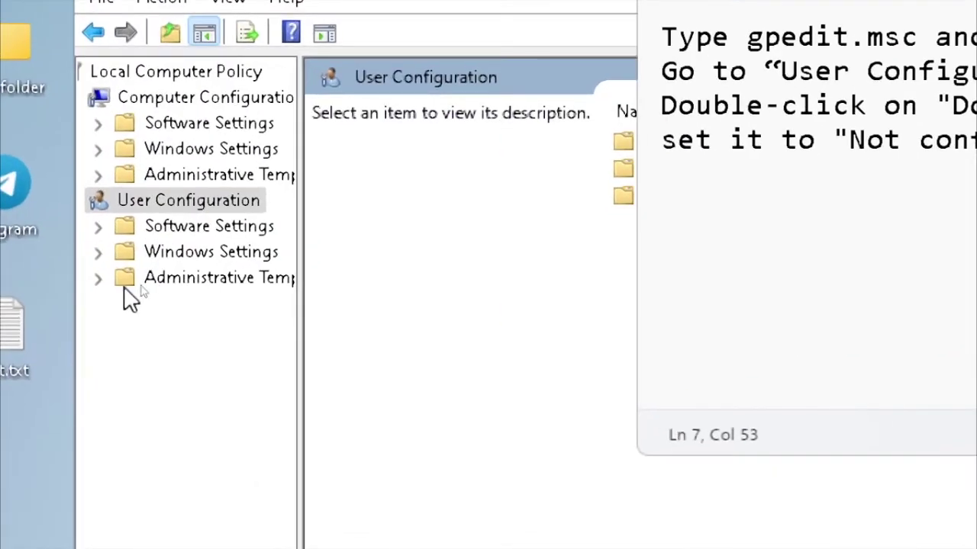
Expand Administrative Templates under User Configuration in the Local Group Policy Editor and select its System folder
{"action": "left_click", "coordinate": [100, 279]}
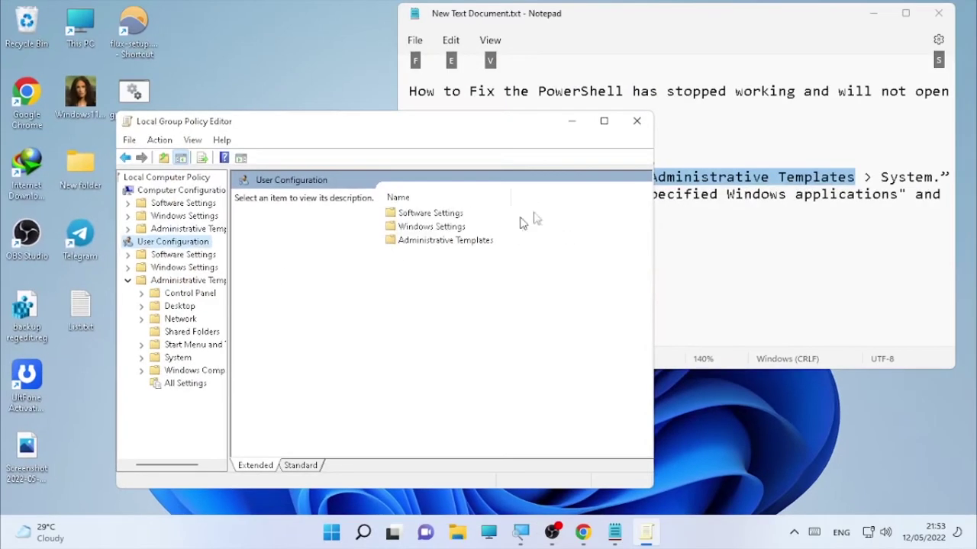
{"action": "key", "text": "alt+Tab"}
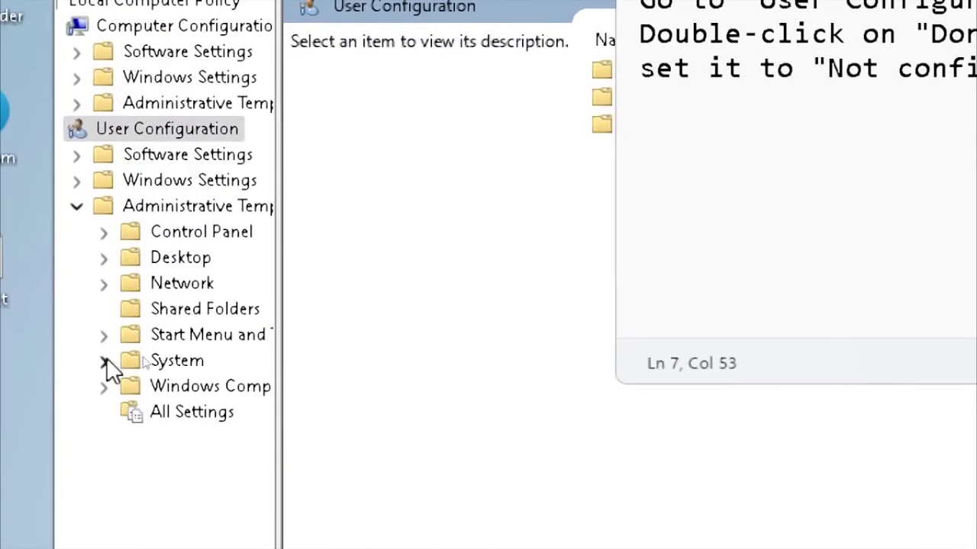
{"action": "left_click", "coordinate": [140, 356]}
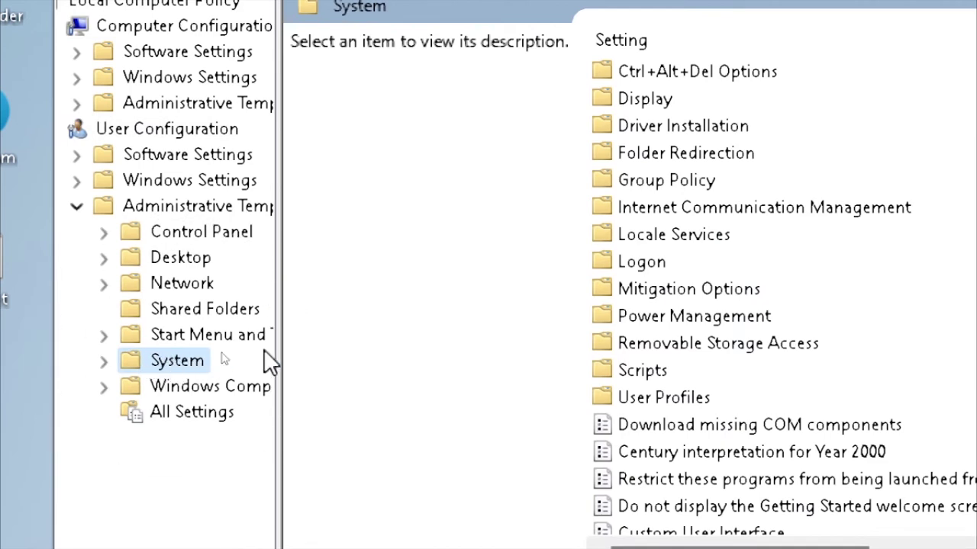
Go back to the Notepad instructions and mark the policy name "Don't run specified Windows applications"
{"action": "key", "text": "alt+Tab"}
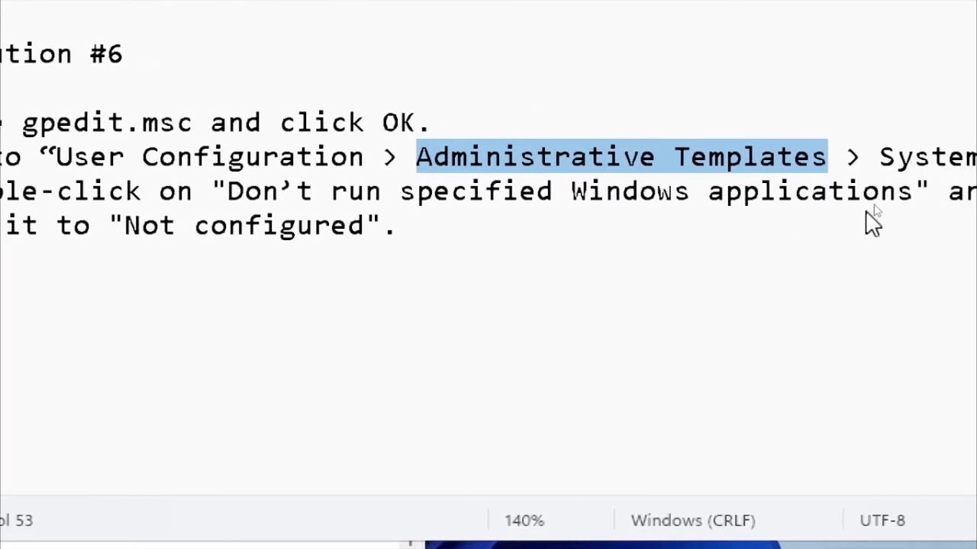
{"action": "key", "text": "alt"}
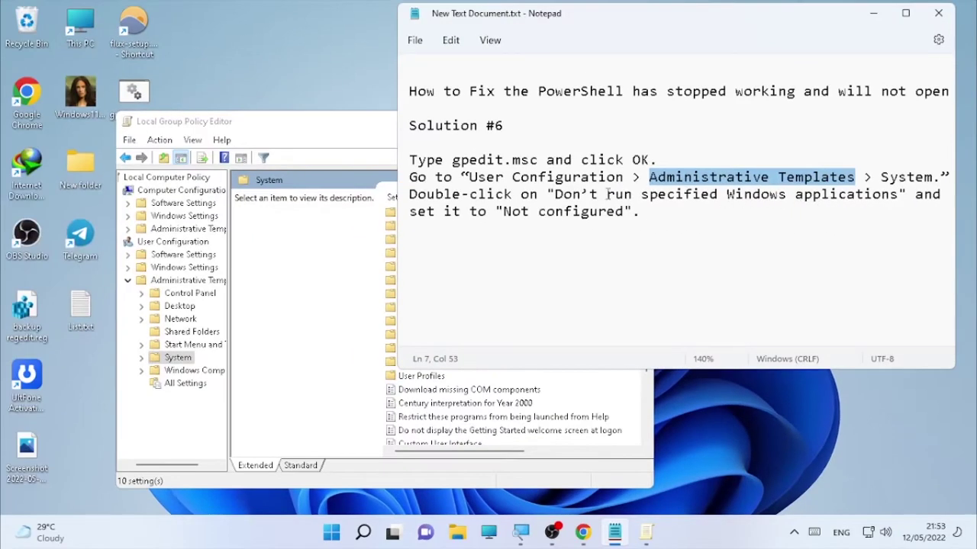
{"action": "left_click_drag", "start_coordinate": [563, 199], "coordinate": [885, 196]}
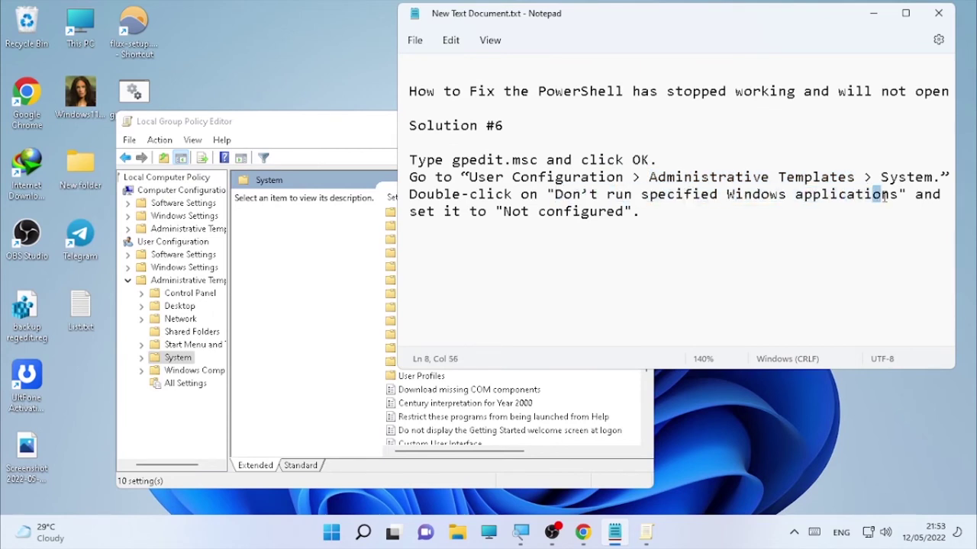
Find the "Don't run specified Windows applications" policy among the System settings in the Local Group Policy Editor and open it
{"action": "left_click", "coordinate": [475, 418]}
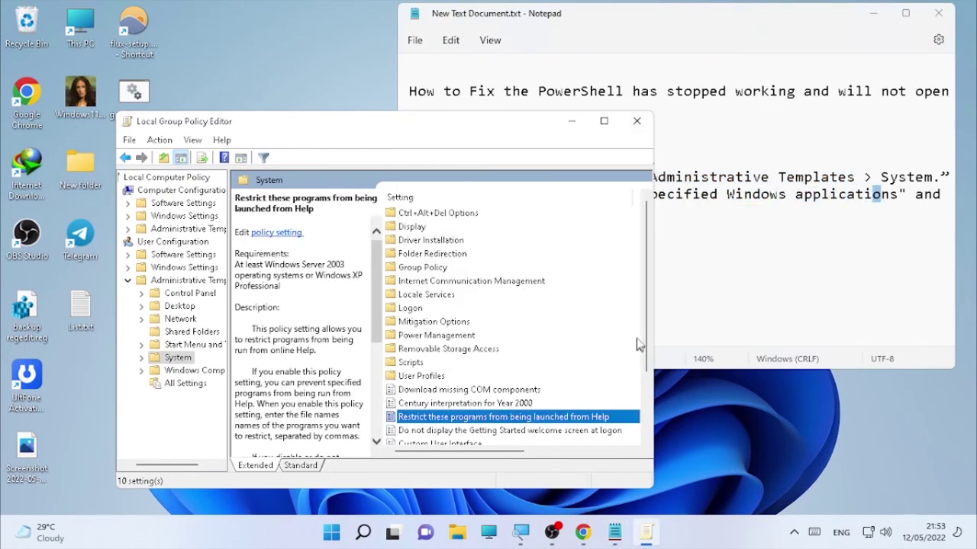
{"action": "left_click_drag", "start_coordinate": [644, 339], "coordinate": [640, 391]}
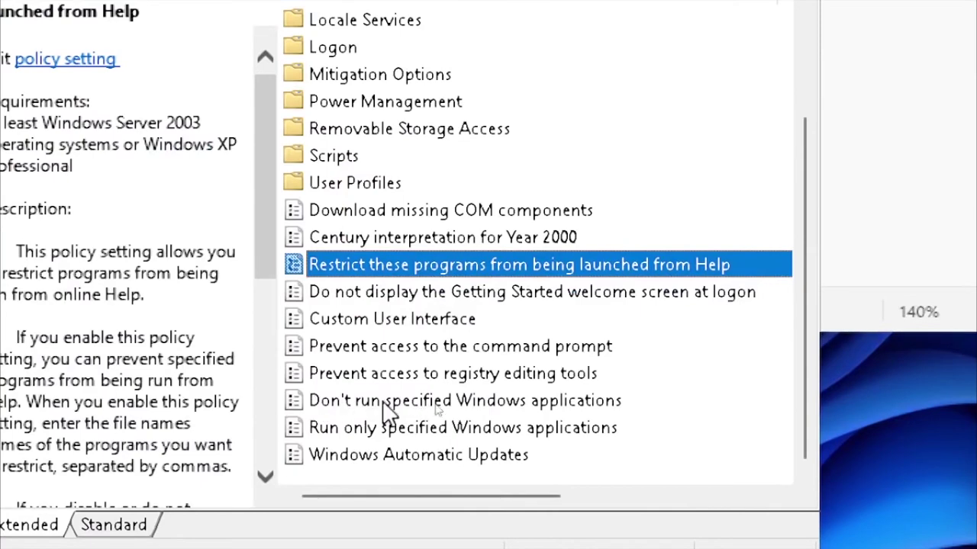
{"action": "left_click", "coordinate": [437, 405]}
{"action": "left_click", "coordinate": [424, 403]}
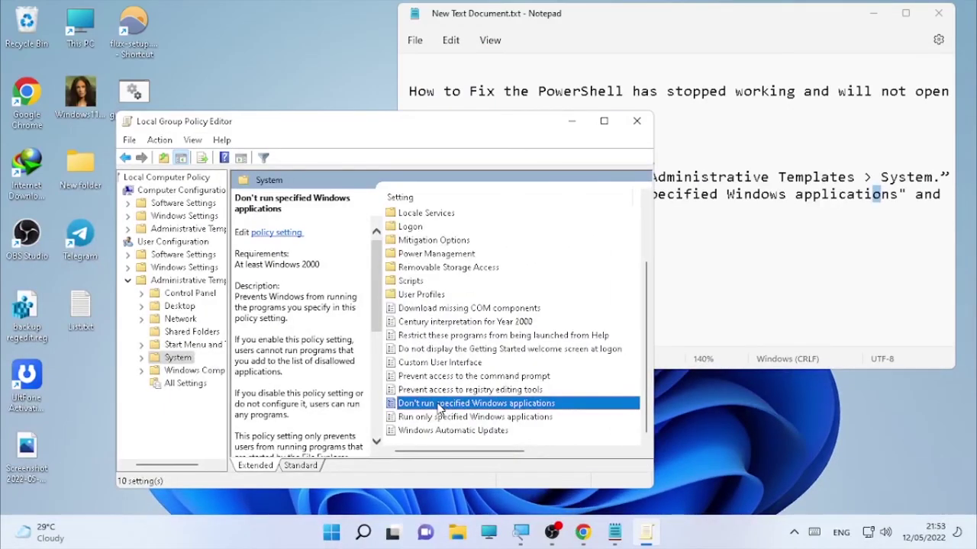
{"action": "double_click", "coordinate": [440, 409]}
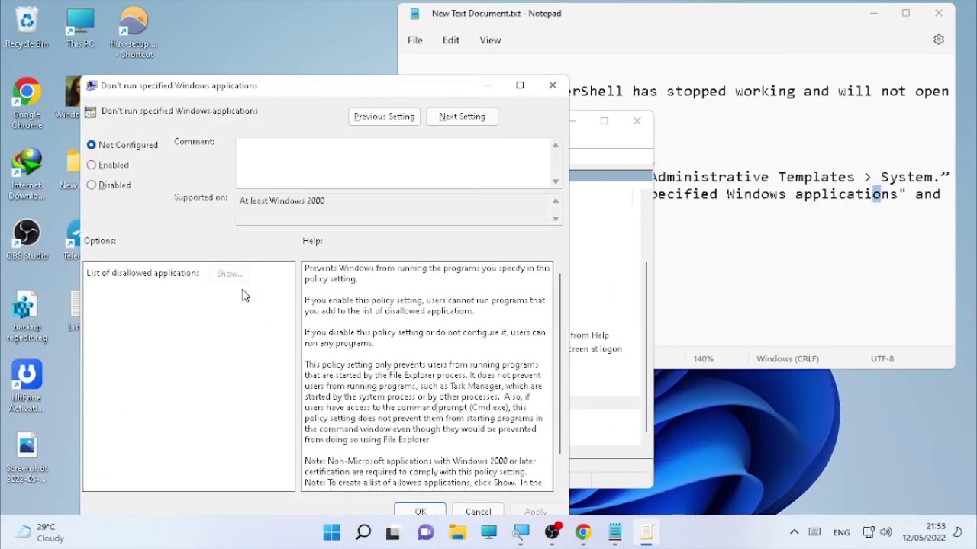
Set the "Don't run specified Windows applications" policy to Not Configured as the notes instruct, and accept the dialog
{"action": "left_click", "coordinate": [720, 195]}
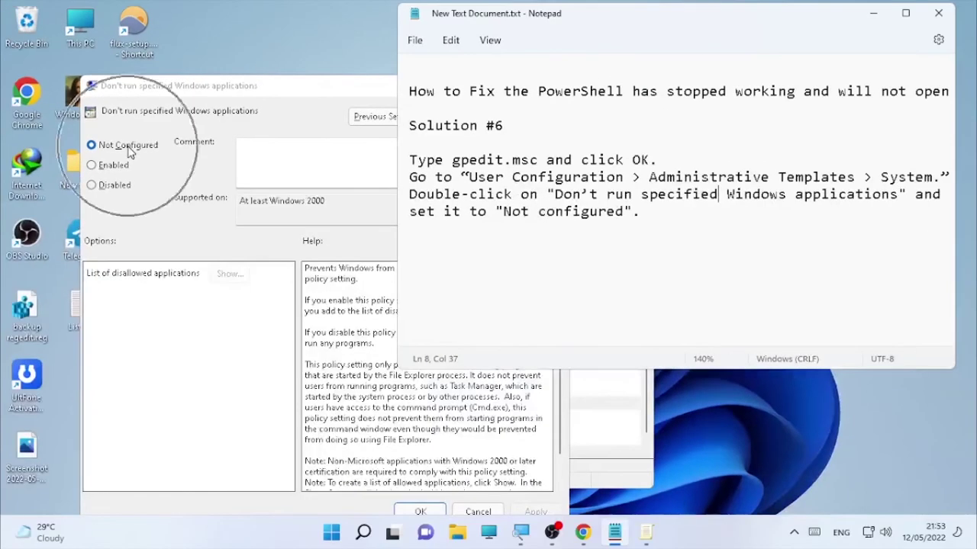
{"action": "left_click", "coordinate": [110, 151]}
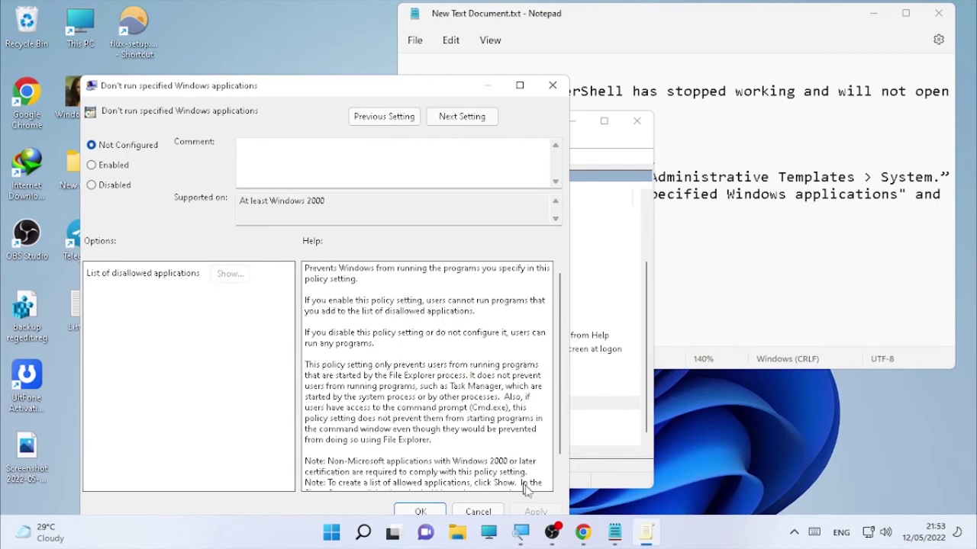
{"action": "left_click", "coordinate": [439, 514]}
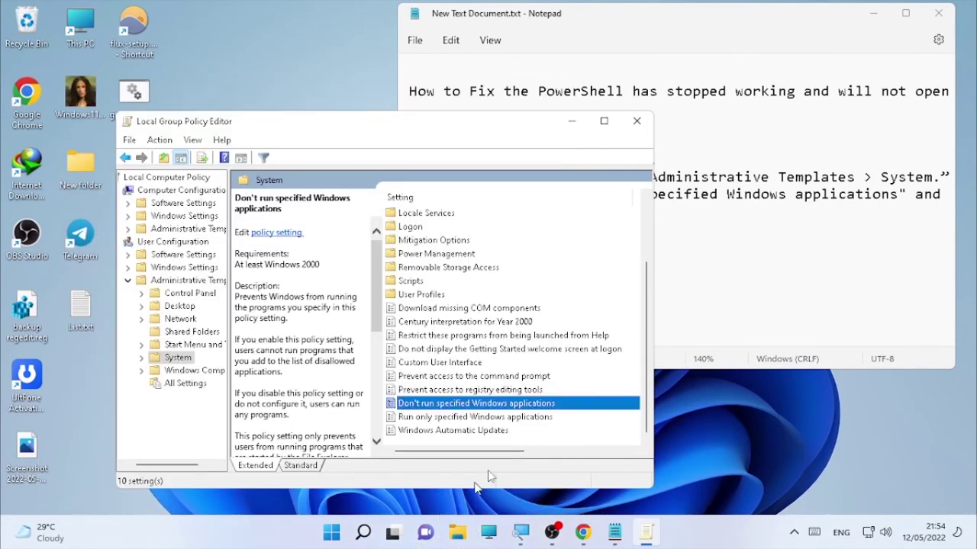
Close the Local Group Policy Editor and minimize the Notepad instructions to show the desktop
{"action": "left_click", "coordinate": [635, 122]}
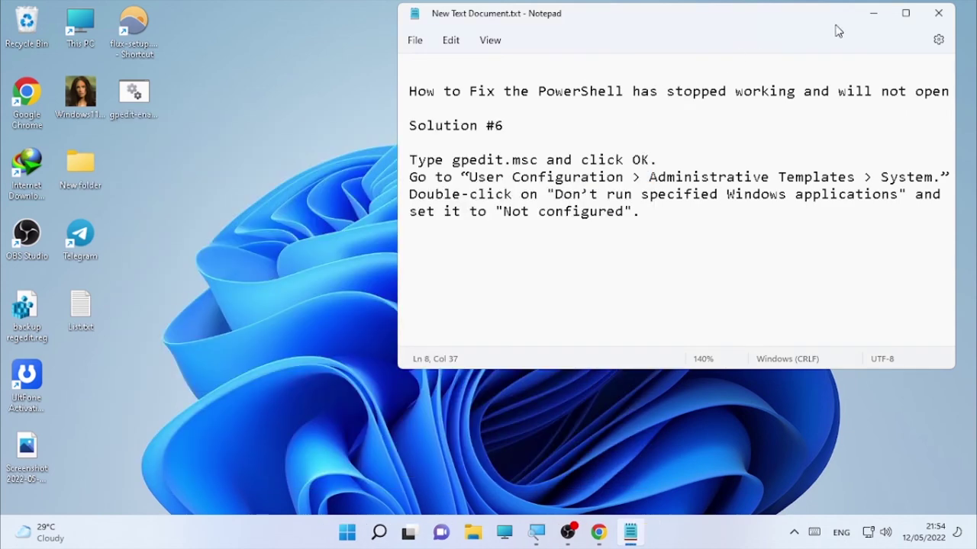
{"action": "left_click", "coordinate": [873, 13]}
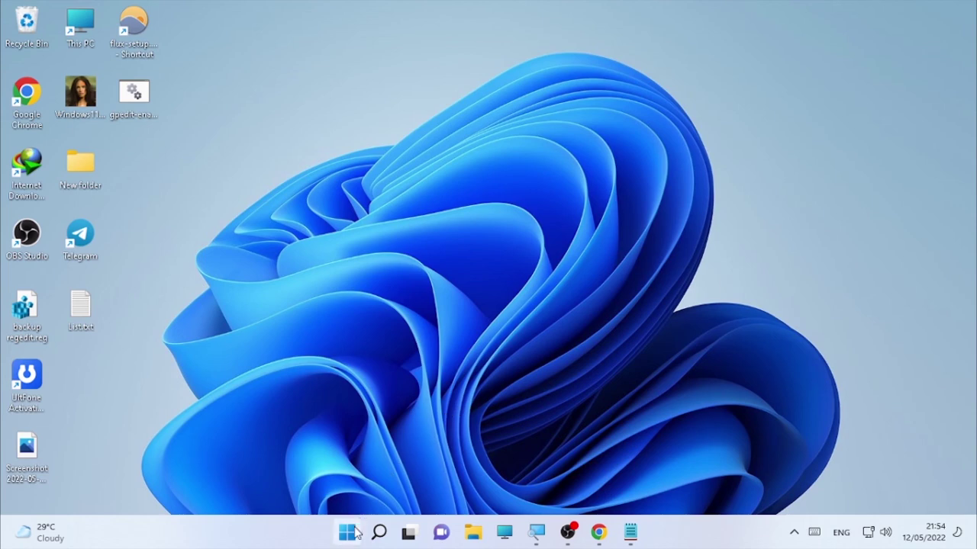
{"action": "left_click", "coordinate": [351, 533]}
{"action": "left_click", "coordinate": [802, 473]}
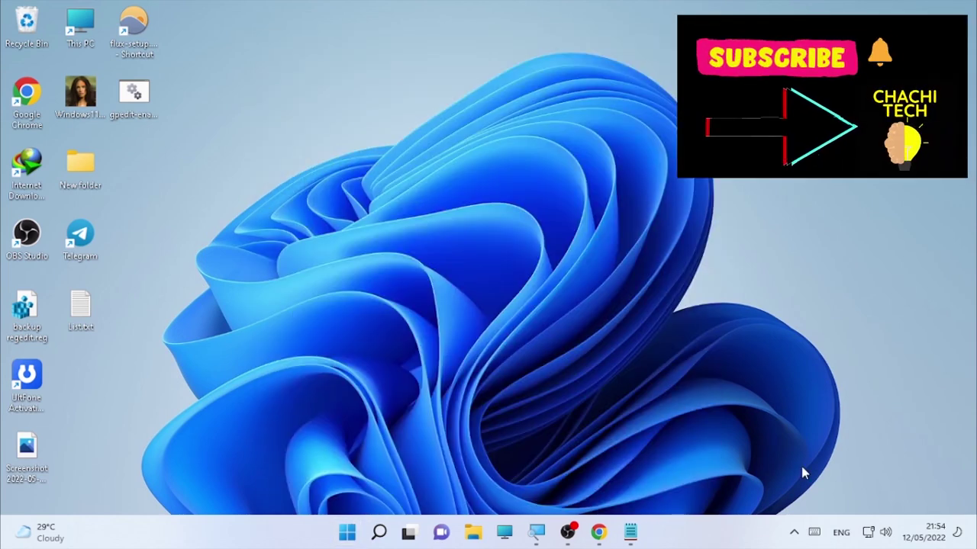